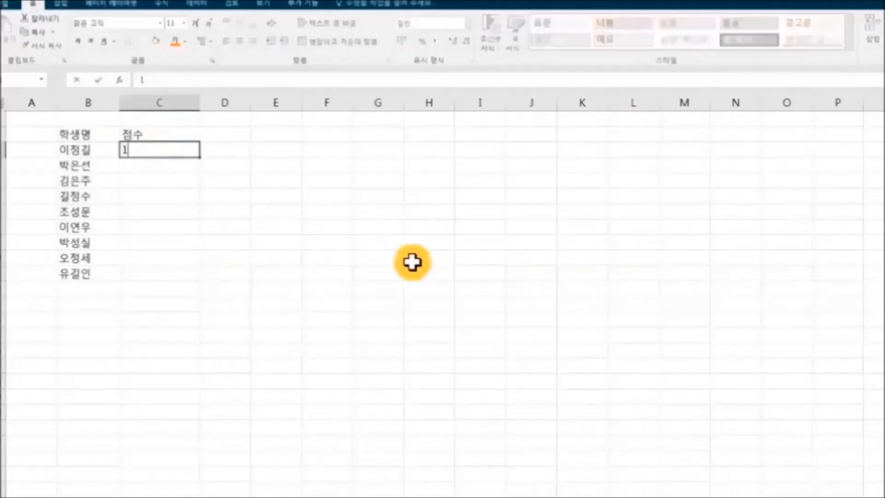
Enter the scores 100, 25, 0, 120 and 75.5 in C3:C7 under 점수.
key(Return)
text(25)
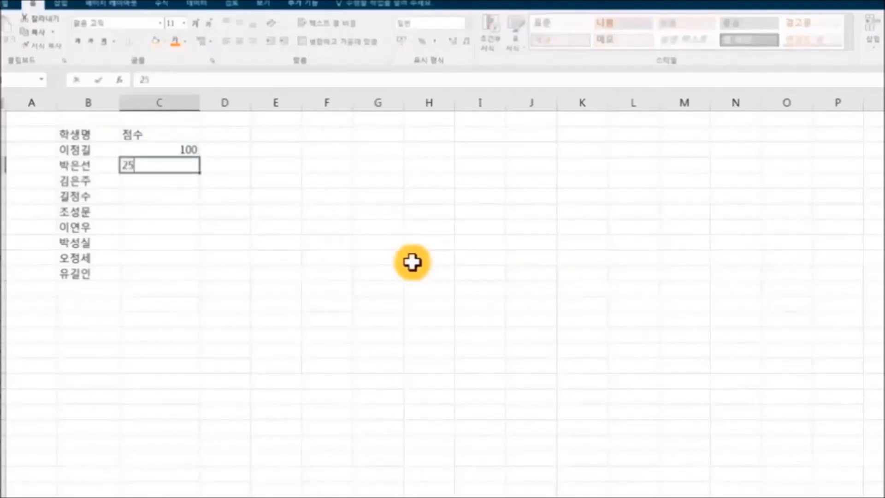
key(Return)
text(0)
key(Return)
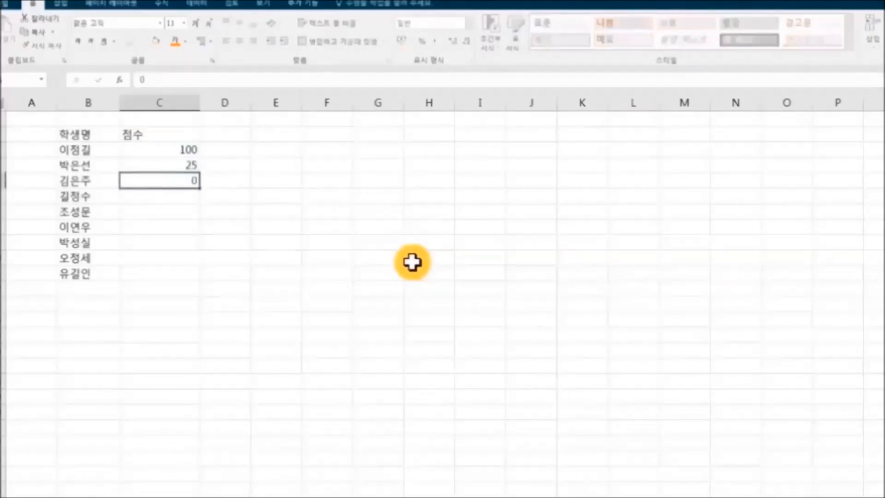
text(120)
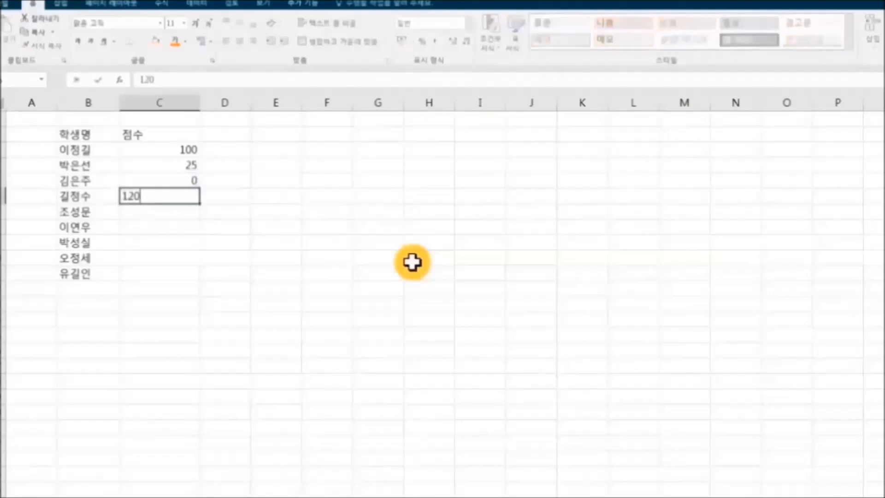
key(Return)
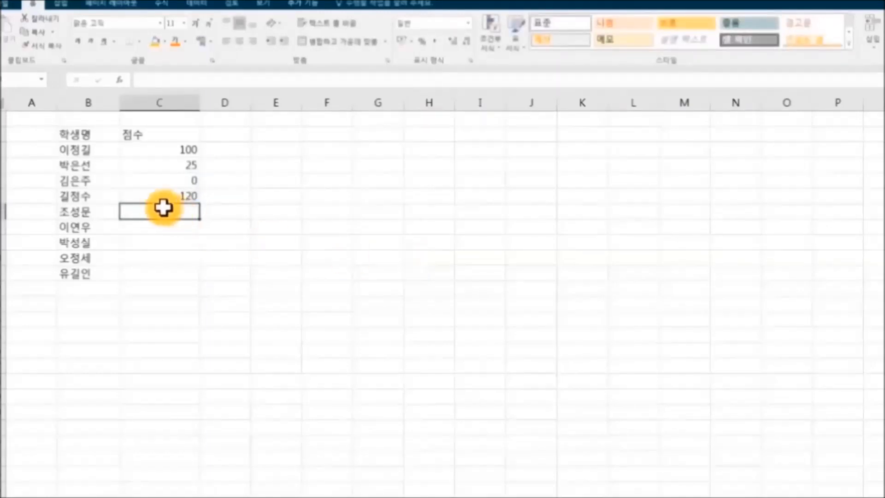
click(143, 195)
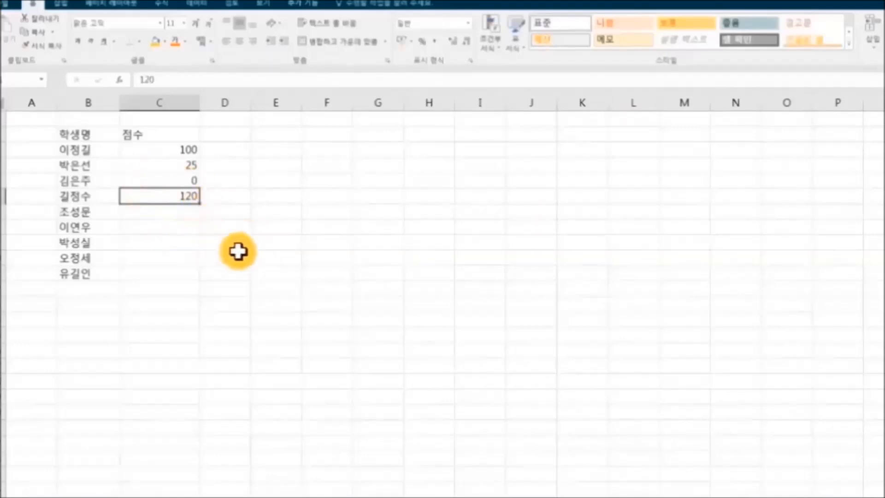
click(187, 215)
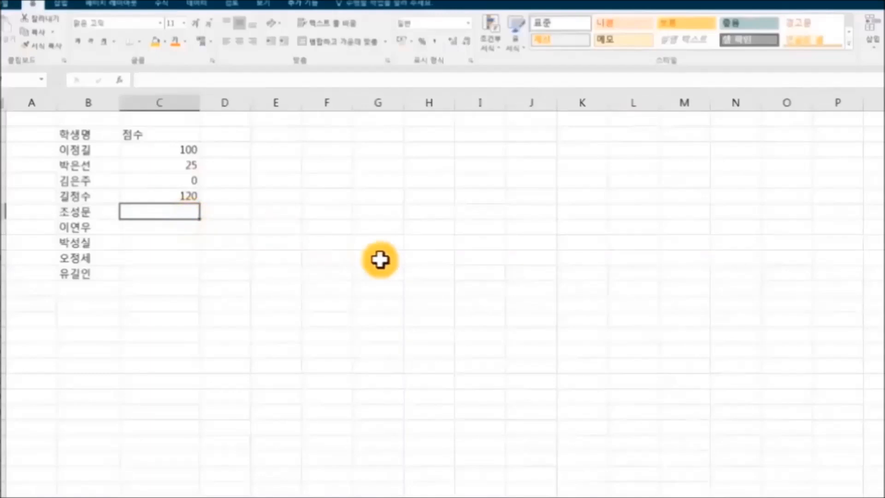
text(75.5)
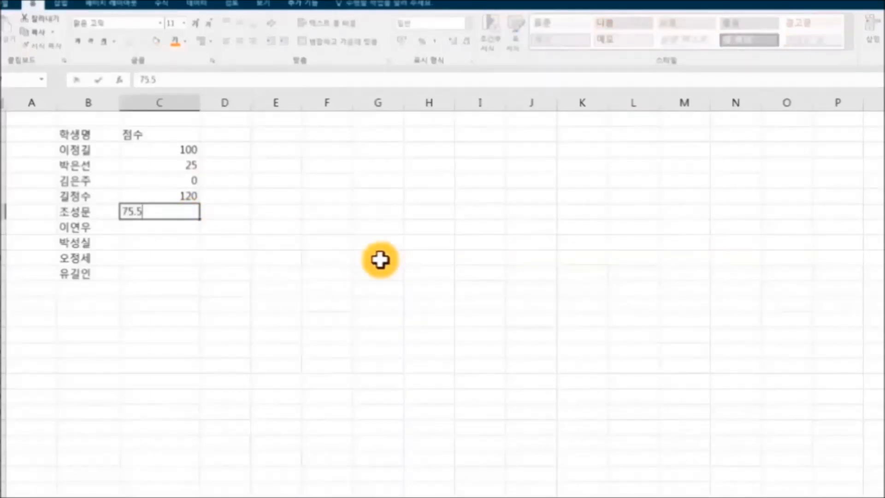
key(Return)
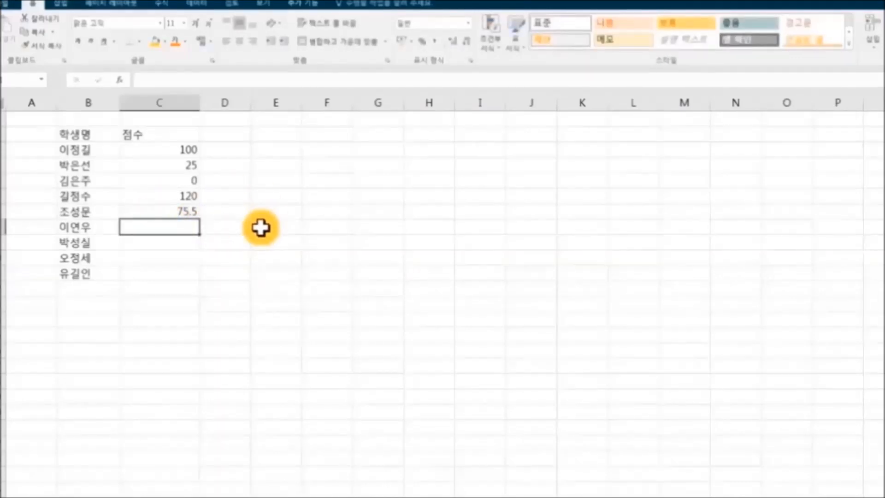
Clear the scores in C3:C11 and set column C's validation to allow Decimal values.
drag(174, 150, 171, 275)
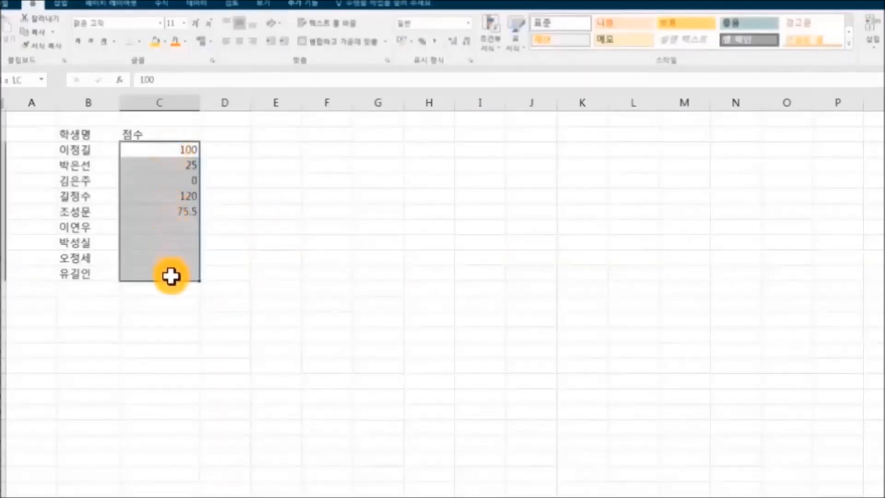
key(Delete)
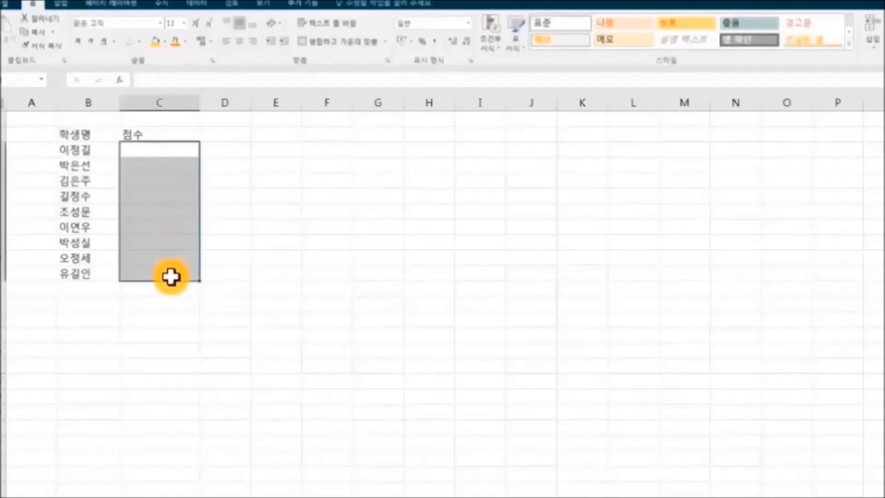
click(167, 104)
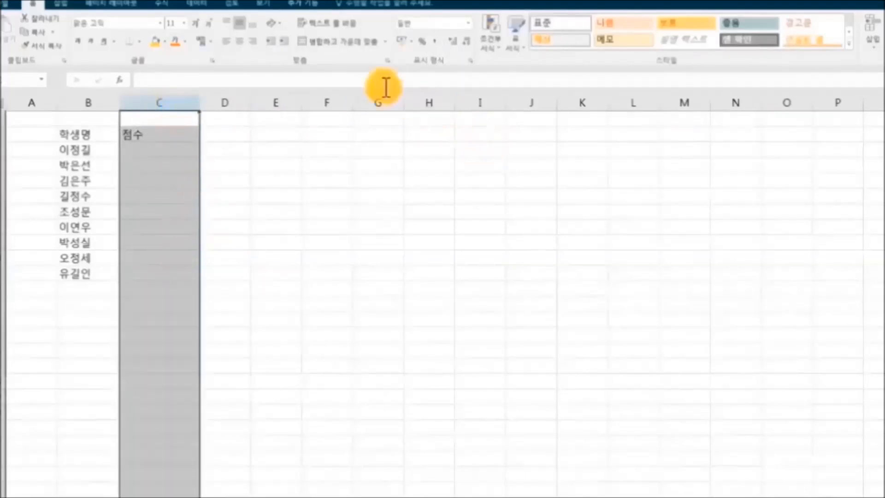
click(197, 4)
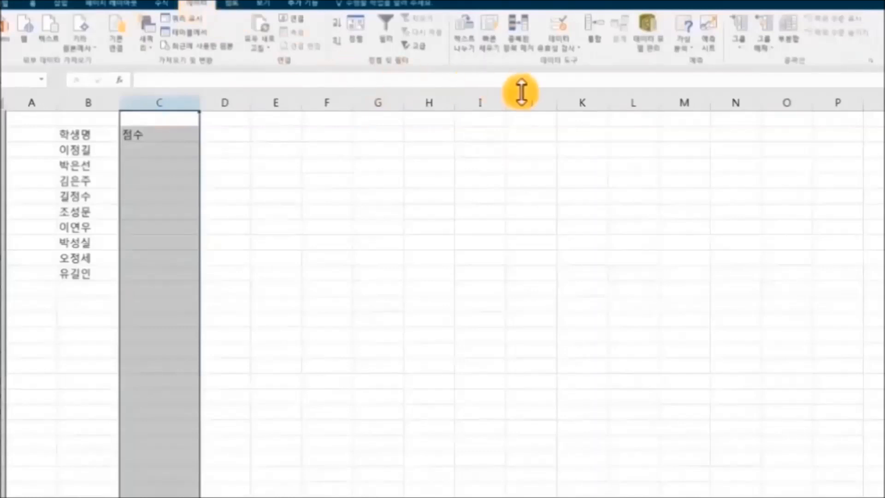
click(577, 48)
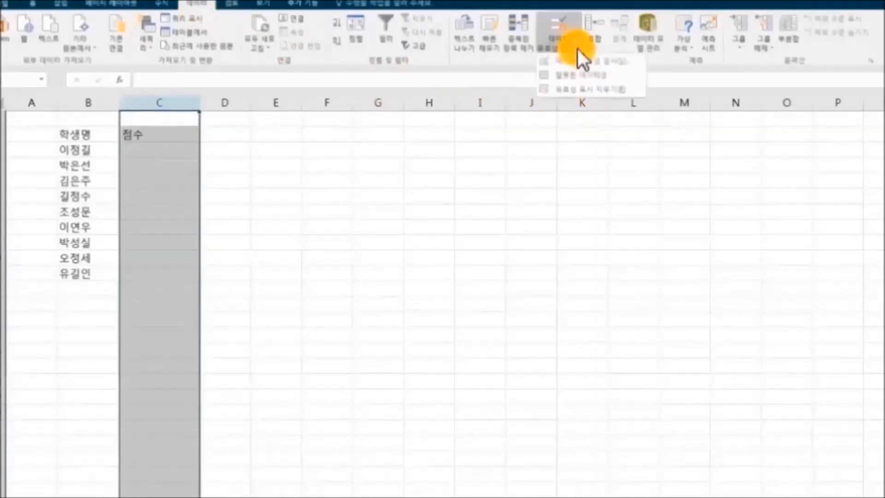
click(629, 63)
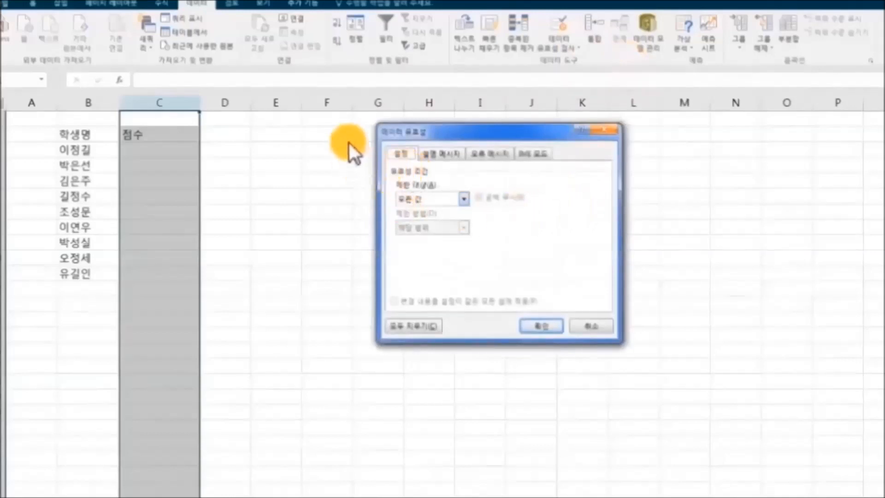
click(463, 199)
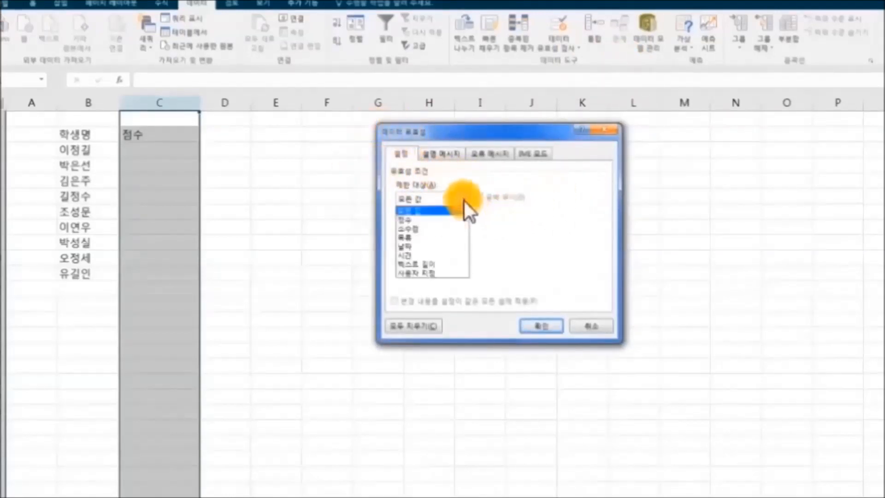
click(464, 228)
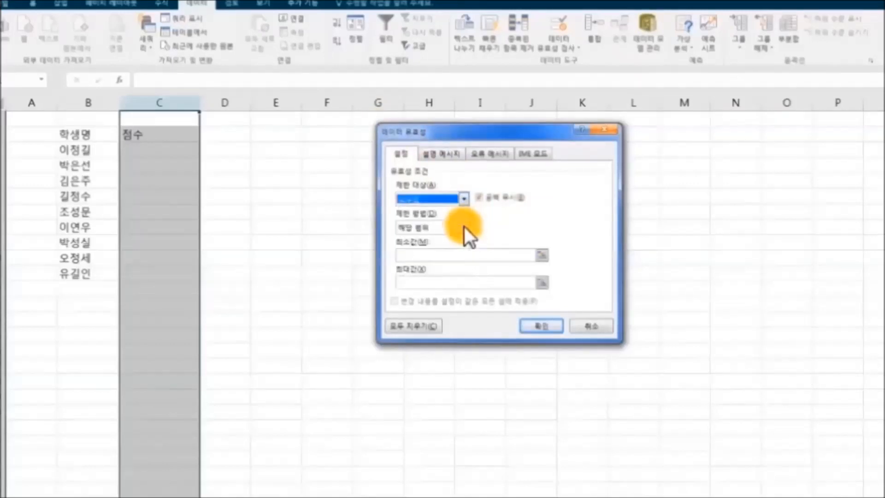
Limit the decimal rule to between 0 and 100 and apply it.
click(462, 226)
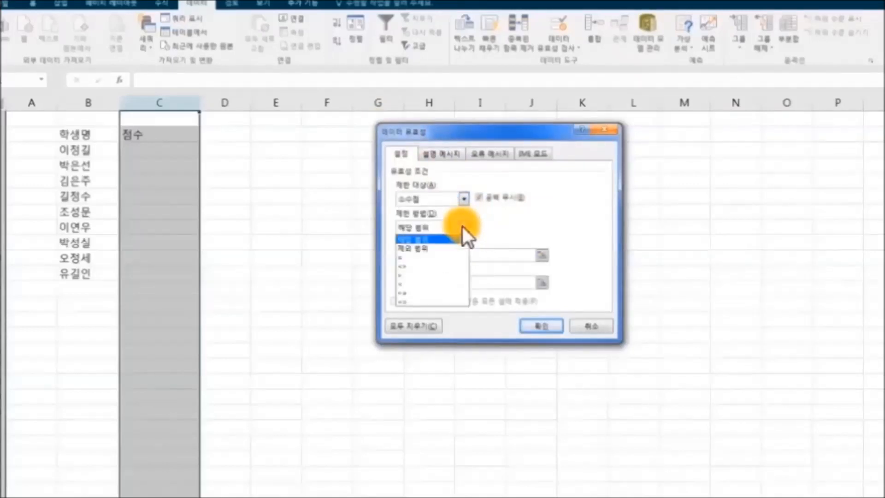
click(462, 226)
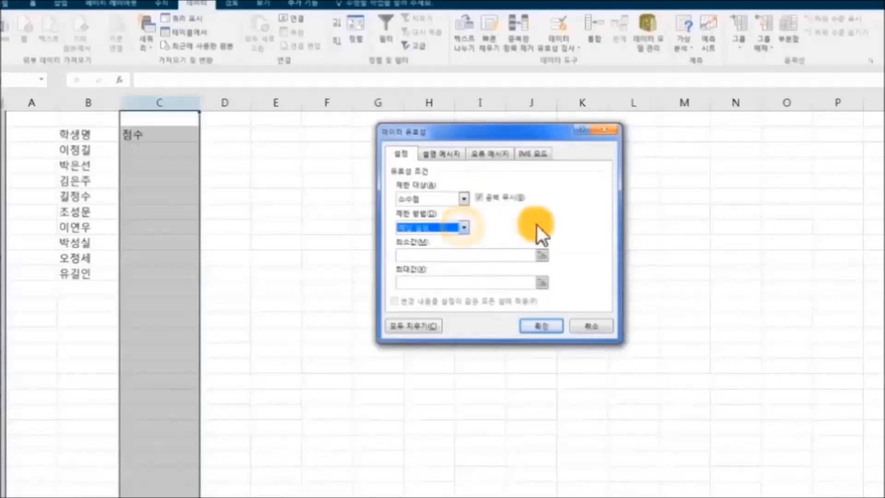
click(494, 257)
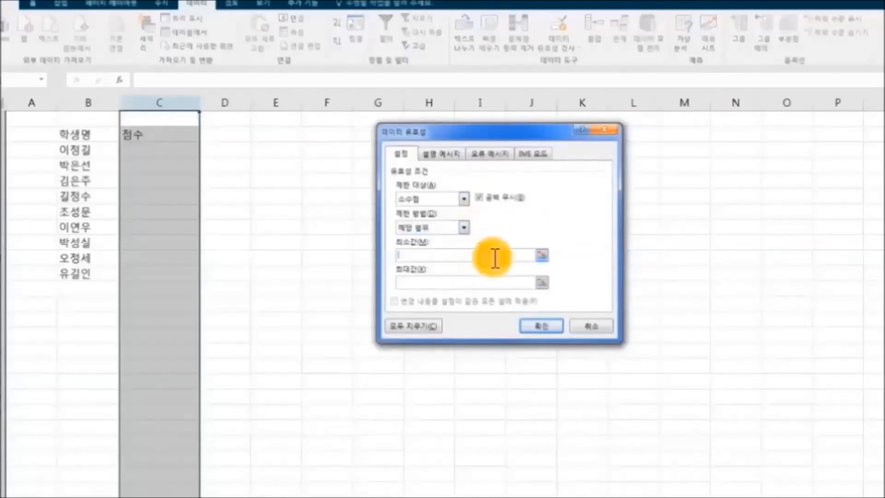
text(0)
click(462, 282)
text(100)
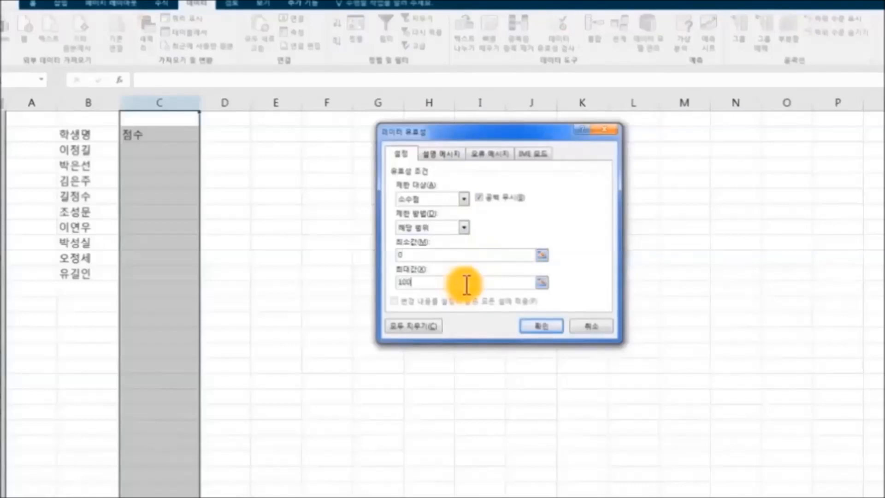
click(543, 330)
click(441, 364)
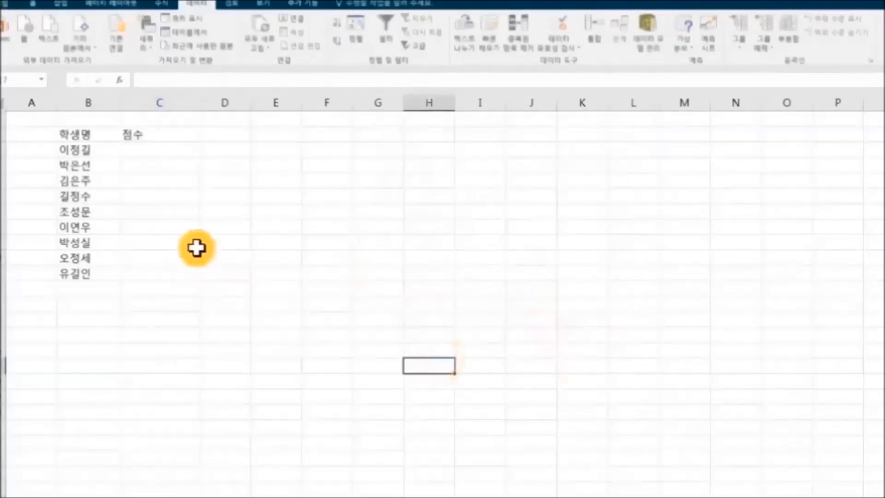
Enter scores 100, 99 (after 110 is rejected), 85.5 and 18.85.
click(161, 154)
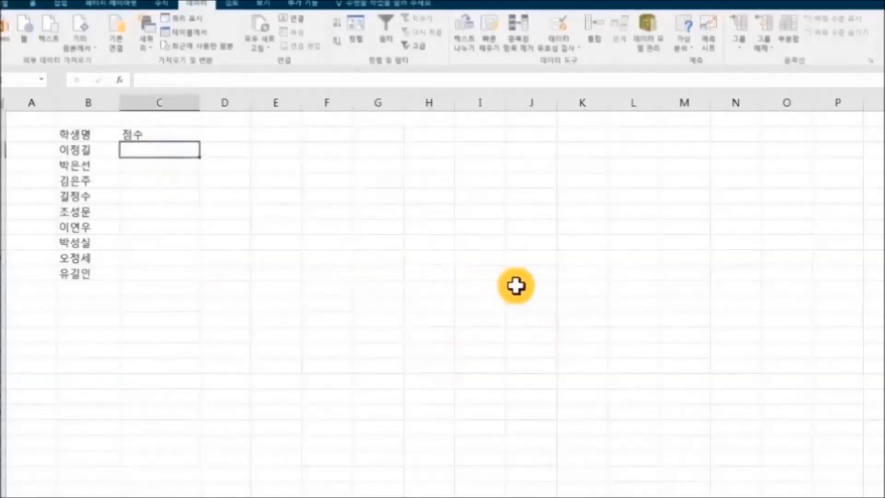
text(100)
key(Return)
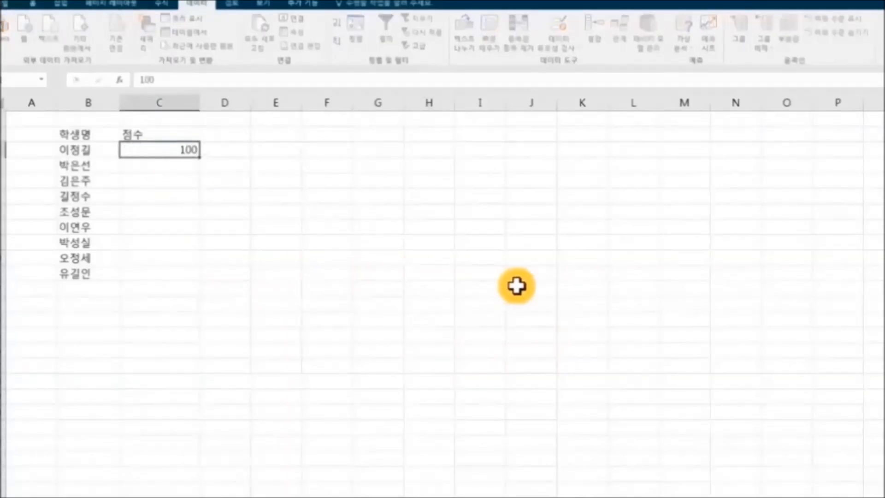
text(110)
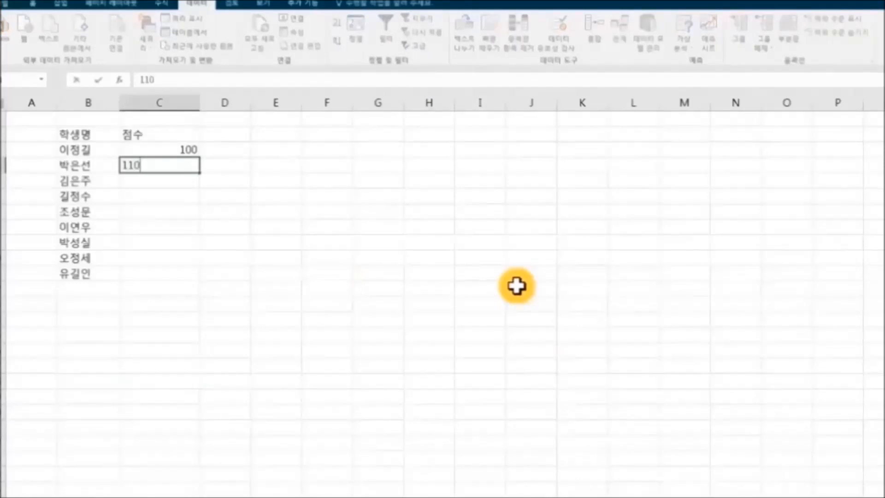
key(Return)
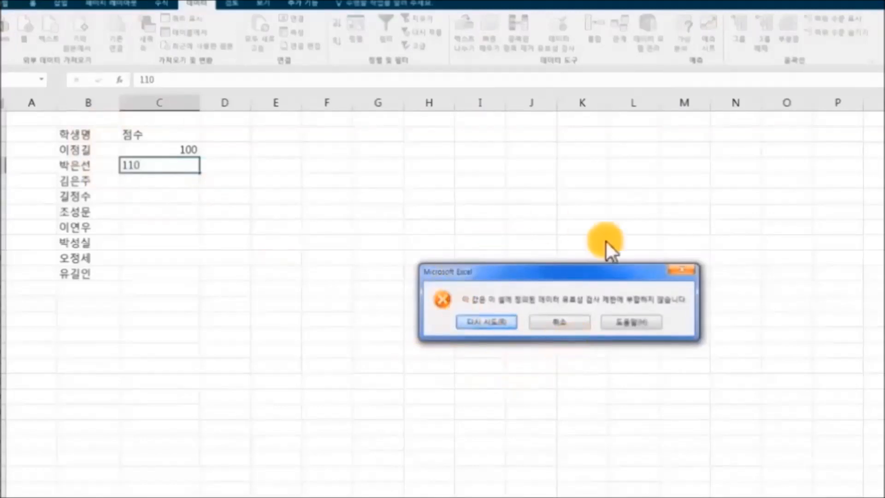
click(494, 321)
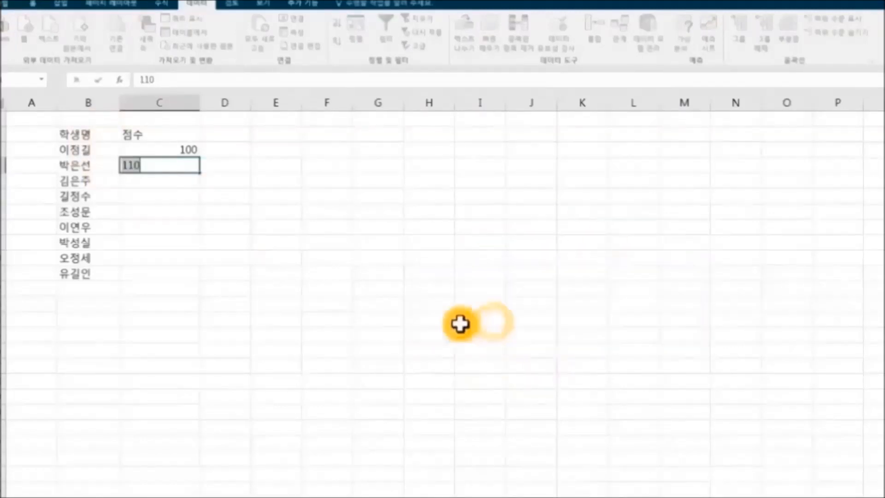
text(99)
key(Return)
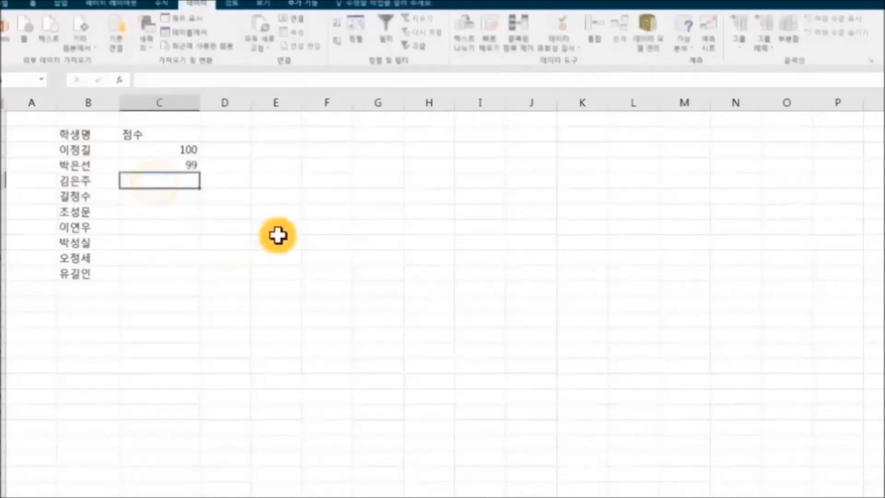
text(85)
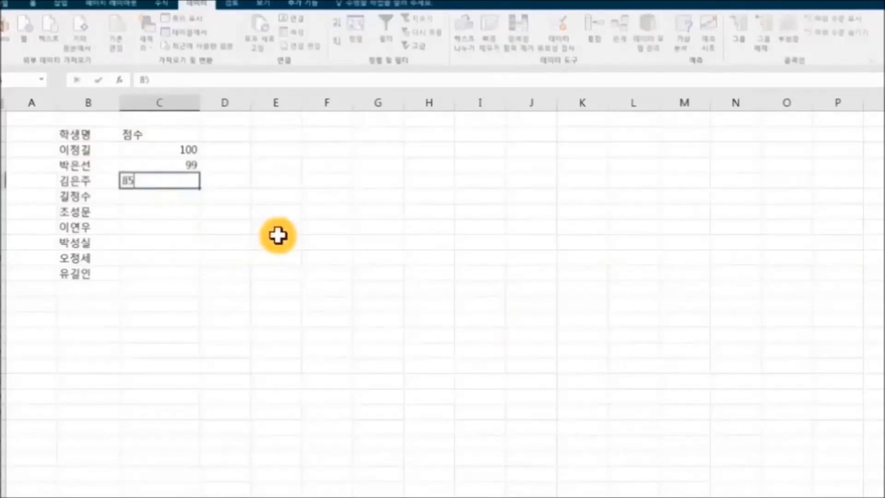
text(.5)
click(170, 202)
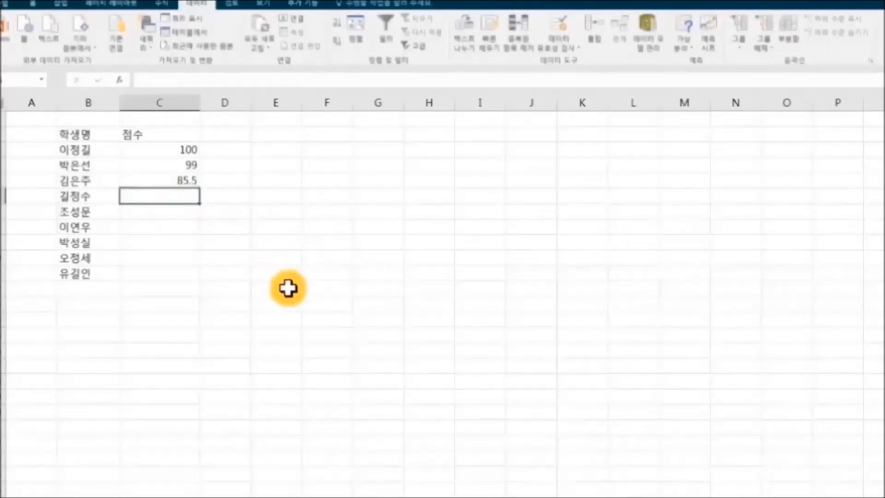
text(18.85)
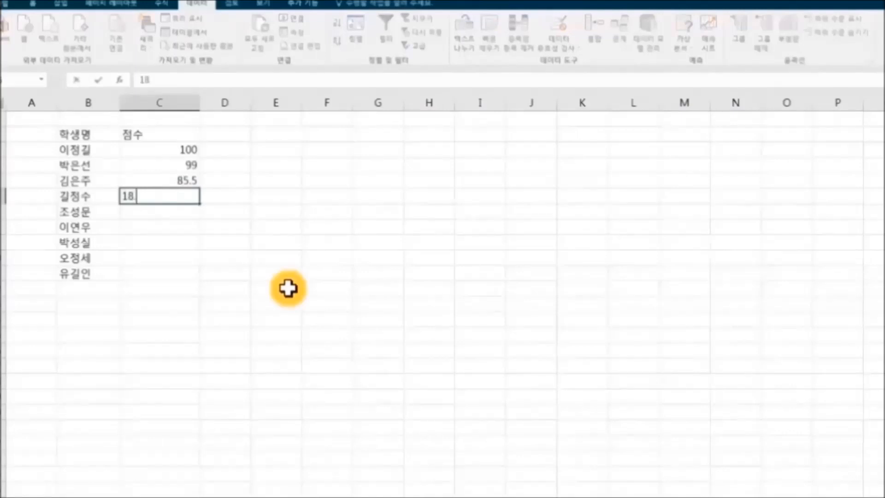
key(Return)
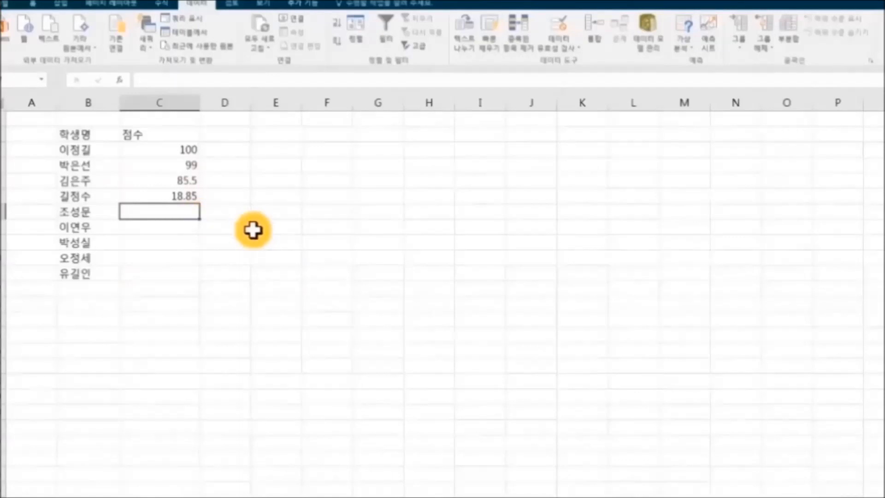
Enter a score of 0, then 100 after the rule rejects 110.
text(0)
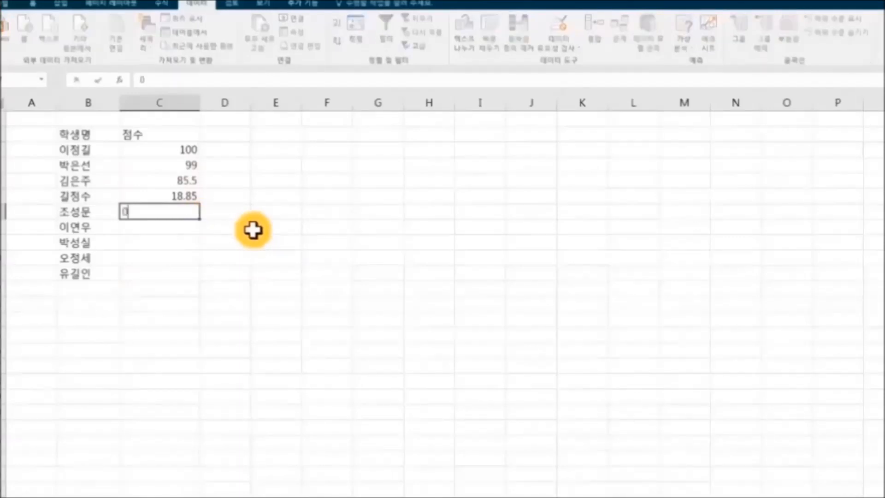
key(Return)
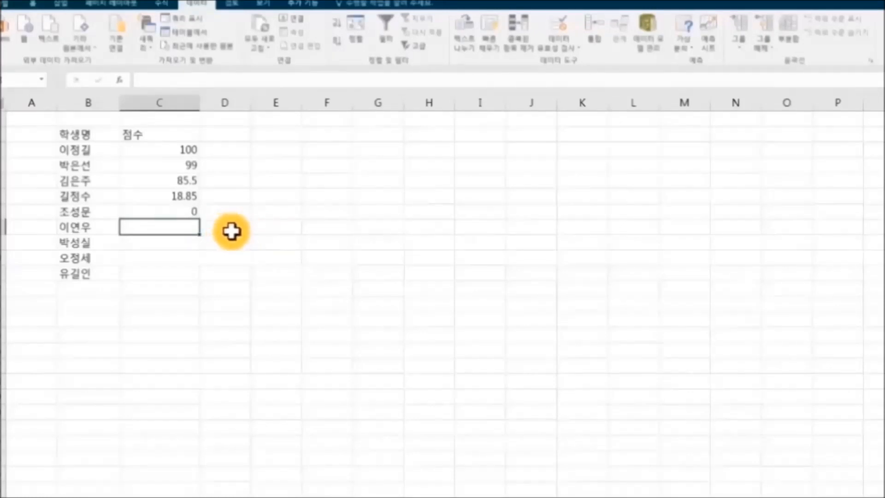
text(110)
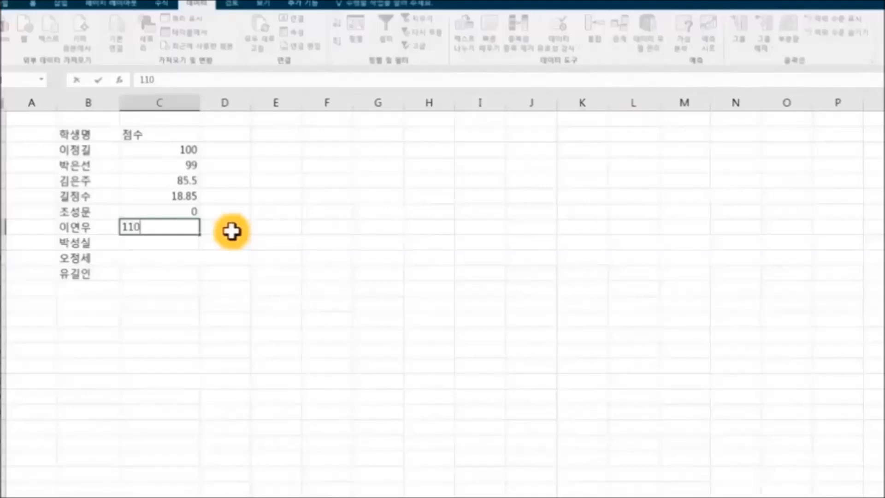
key(Return)
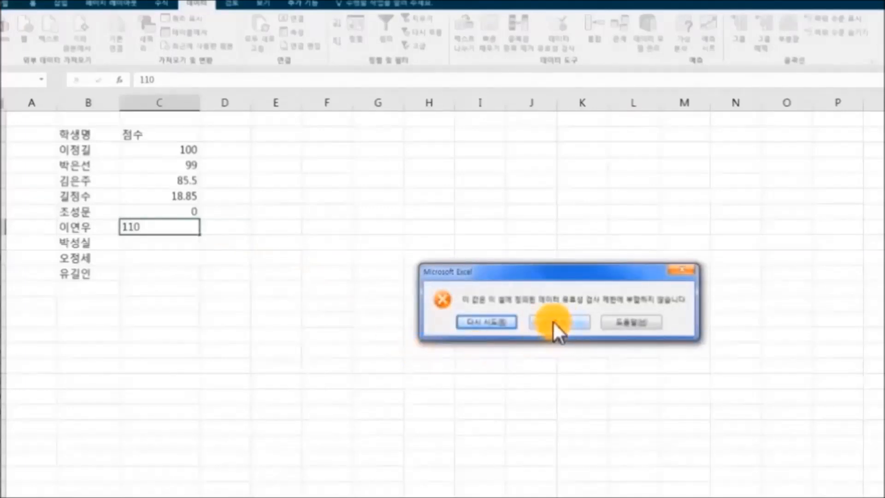
click(496, 317)
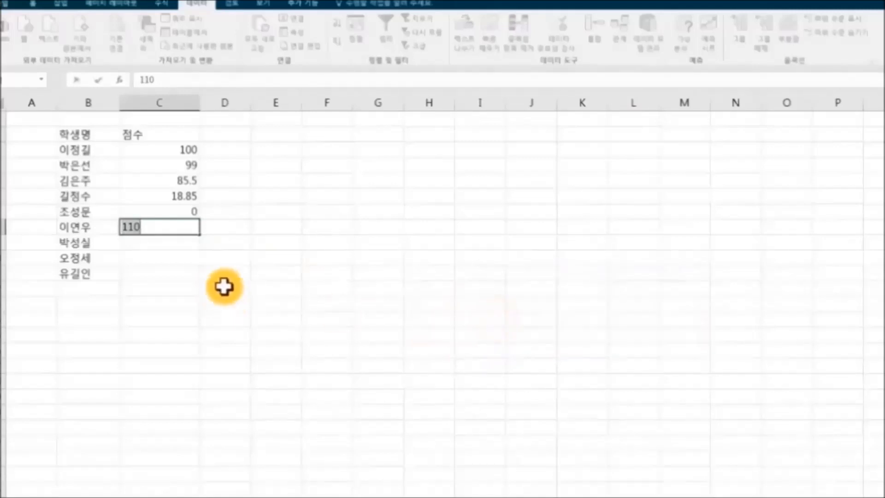
text(100)
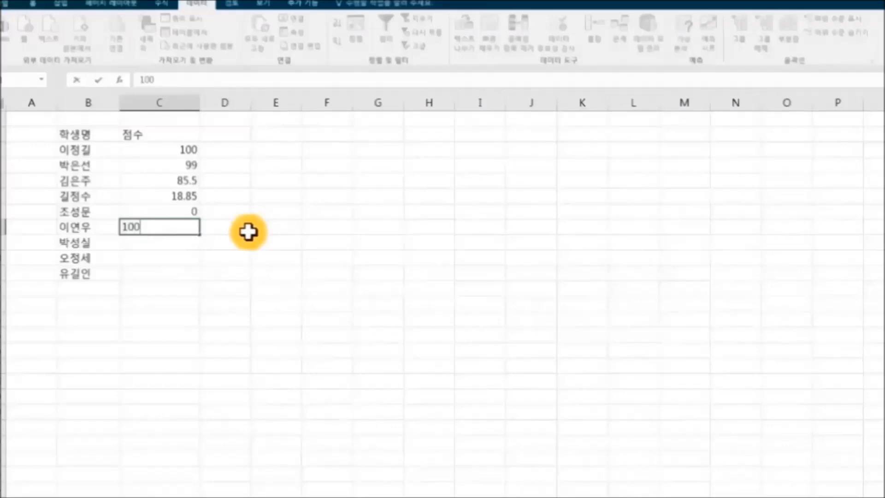
click(154, 244)
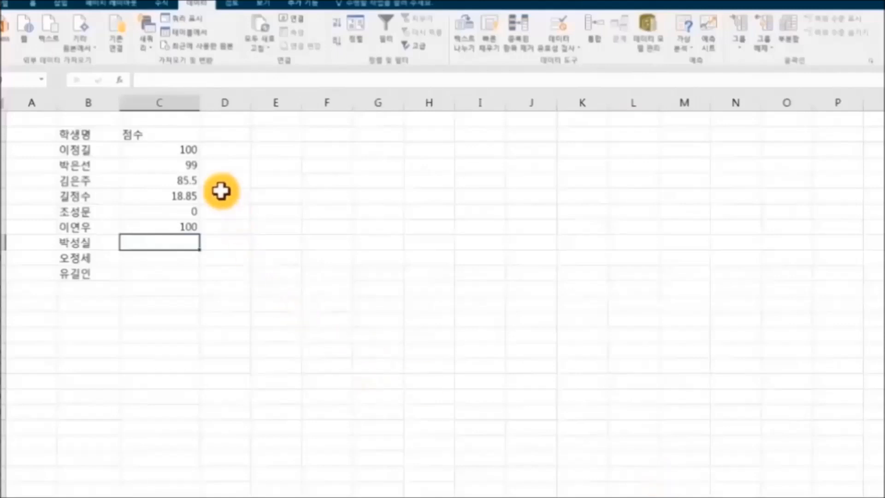
Clear All data validation from column C, removing the 0–100 decimal limit.
click(180, 99)
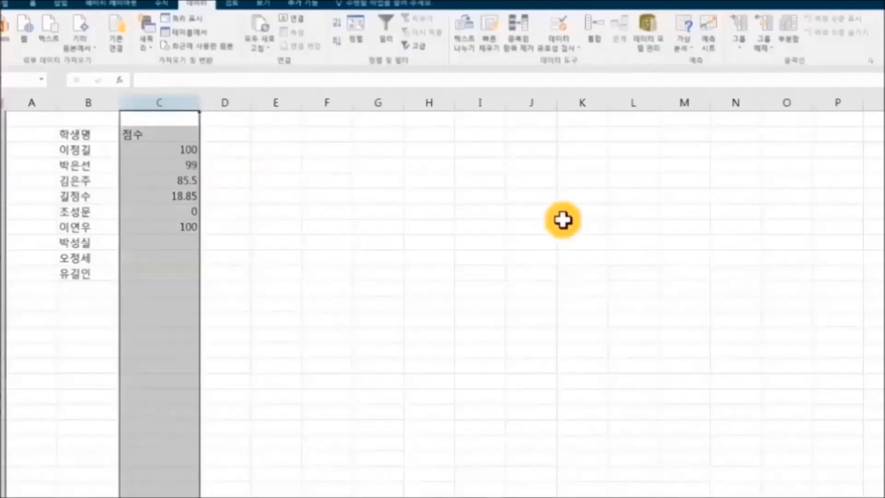
click(572, 45)
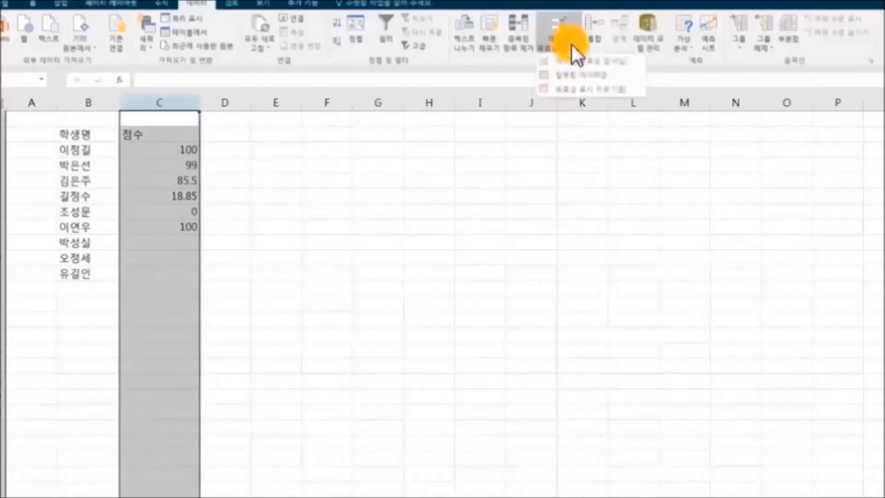
click(599, 61)
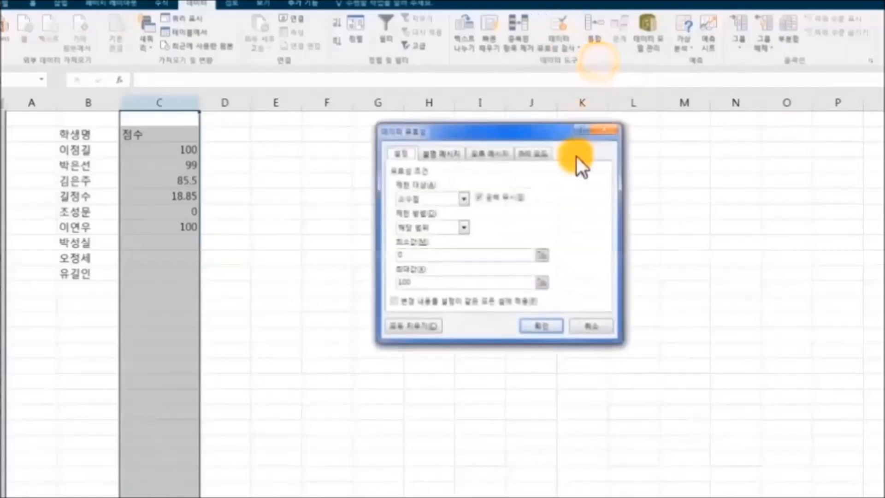
click(424, 327)
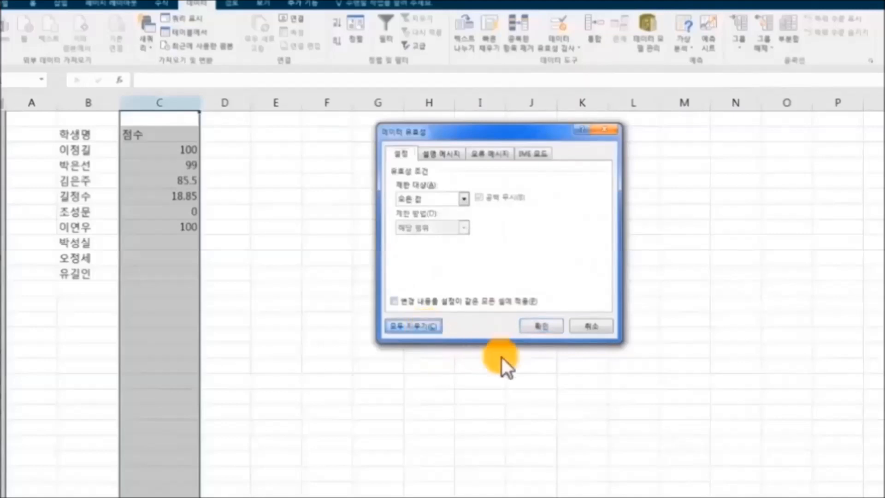
click(535, 327)
Enter the out-of-range scores 110 and 15200 for the next two students.
click(412, 351)
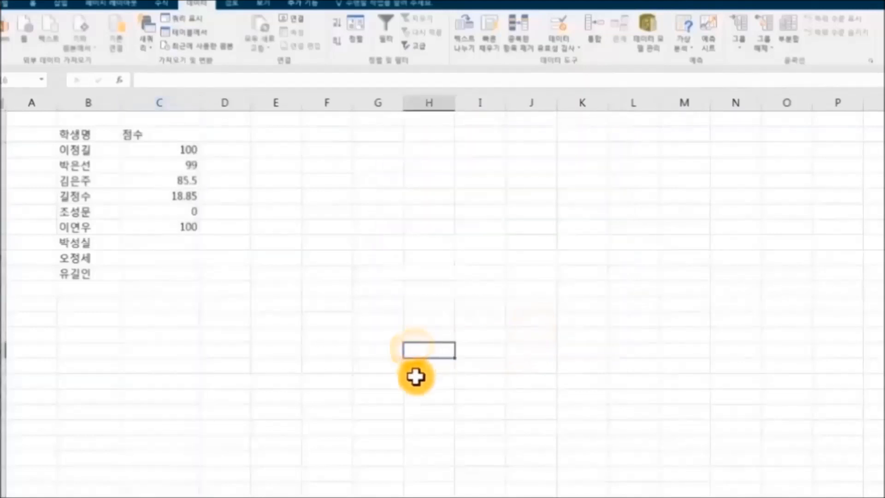
click(152, 243)
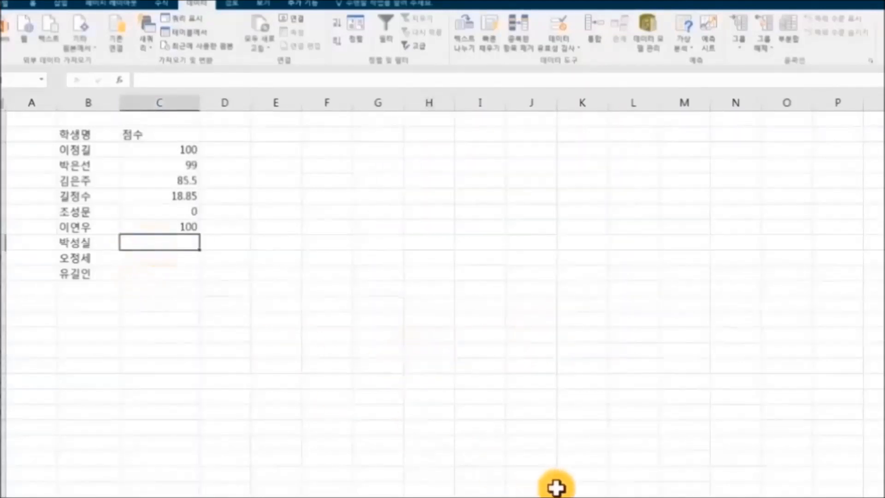
text(110)
key(Return)
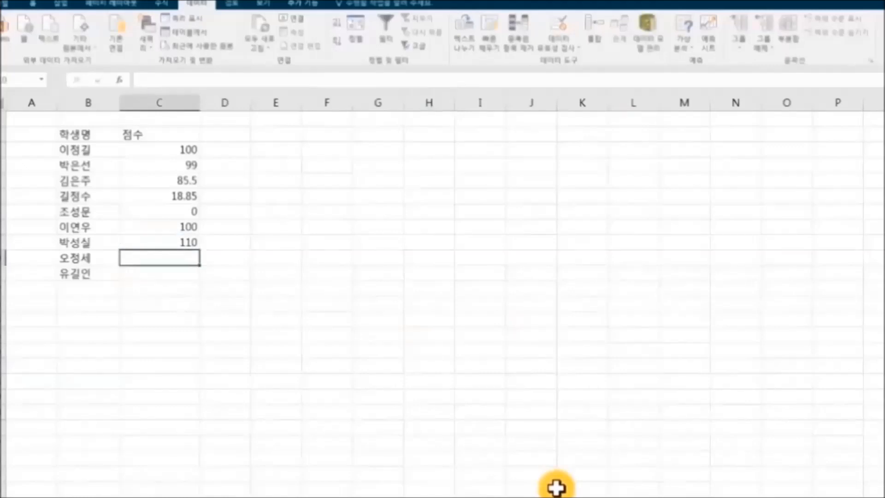
text(15200)
key(Return)
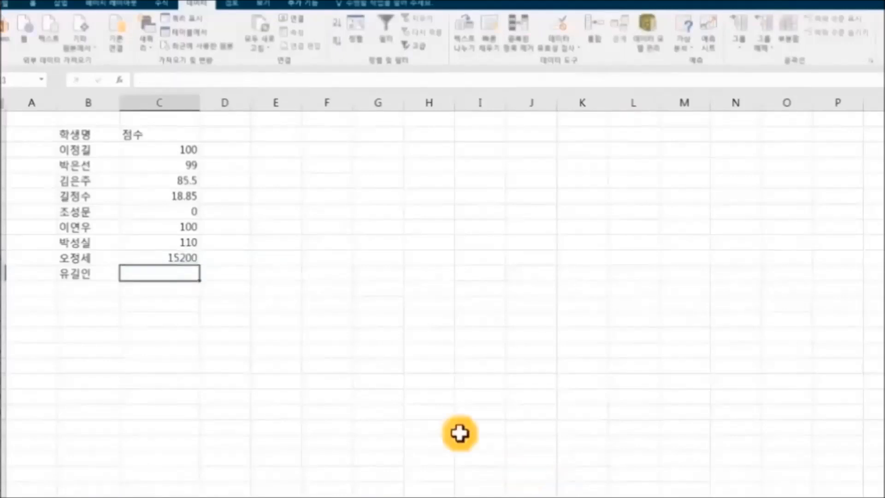
click(357, 346)
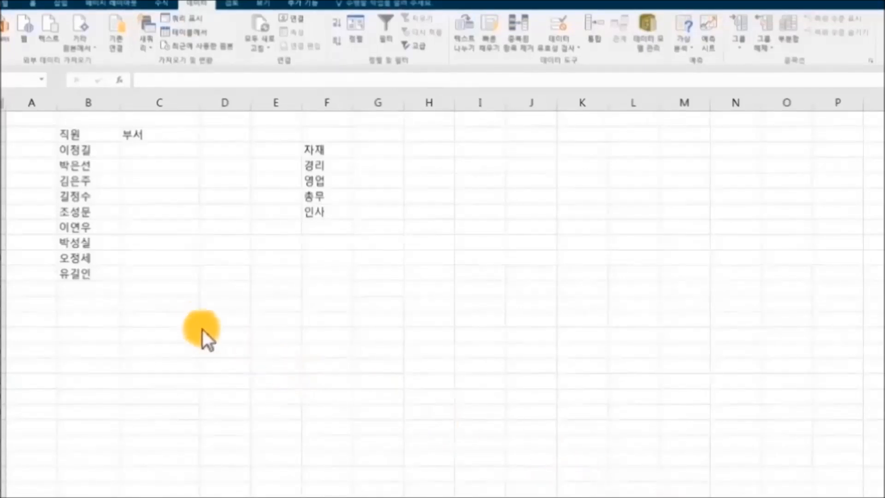
Select the 부서 column C and bring up its Data Validation options.
click(140, 151)
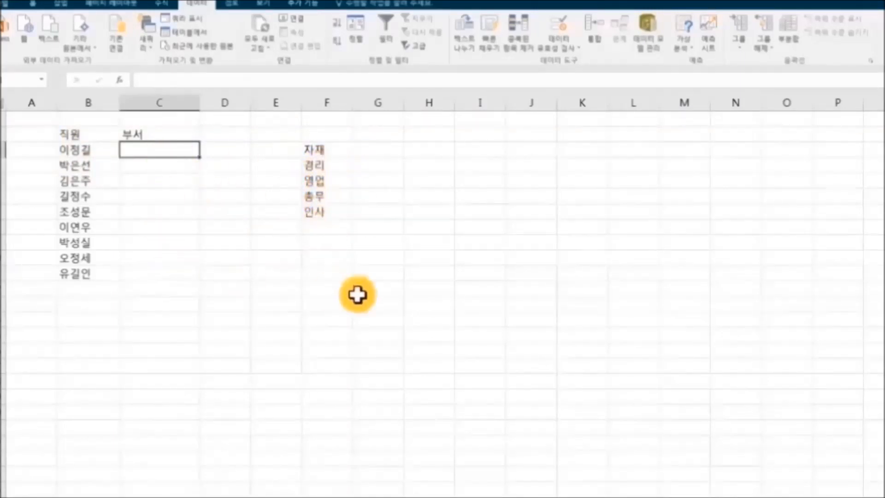
click(167, 104)
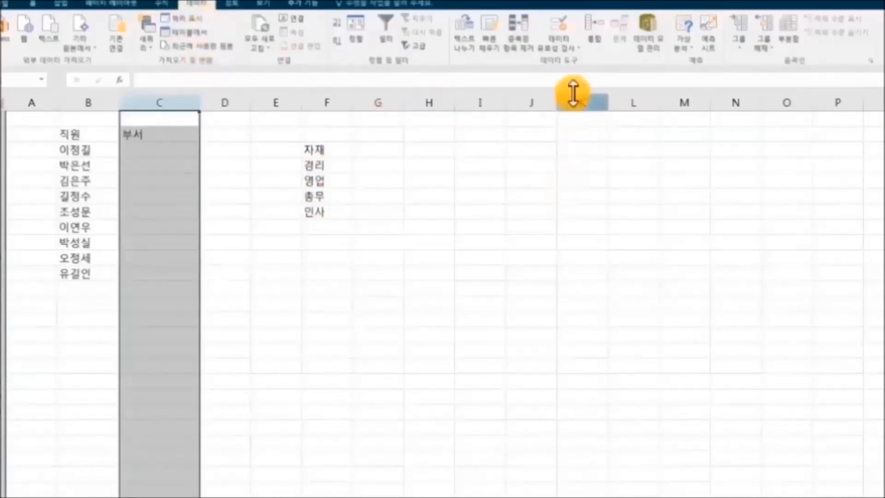
click(578, 49)
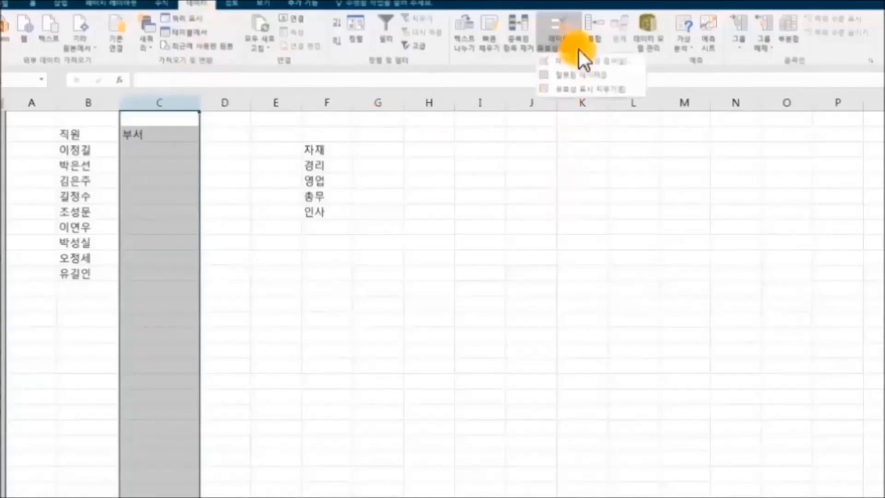
Set column C's validation to a List sourced from the departments in $F$3:$F$7.
click(632, 62)
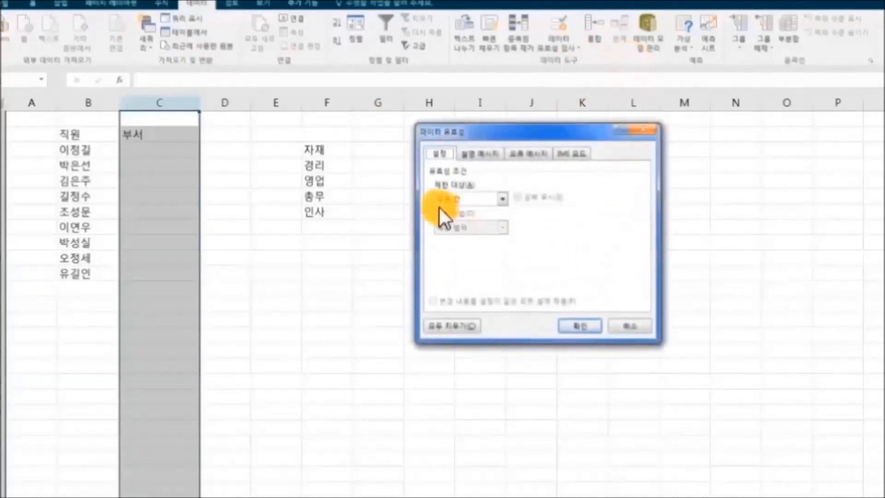
click(503, 200)
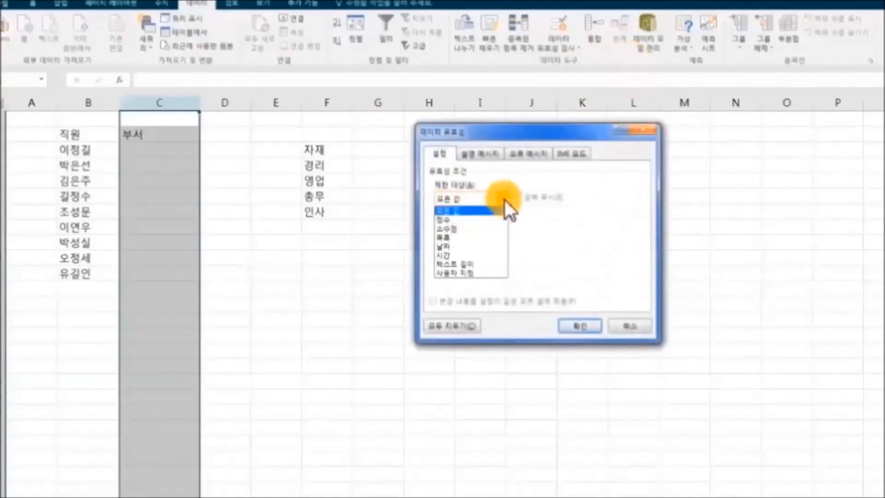
click(492, 237)
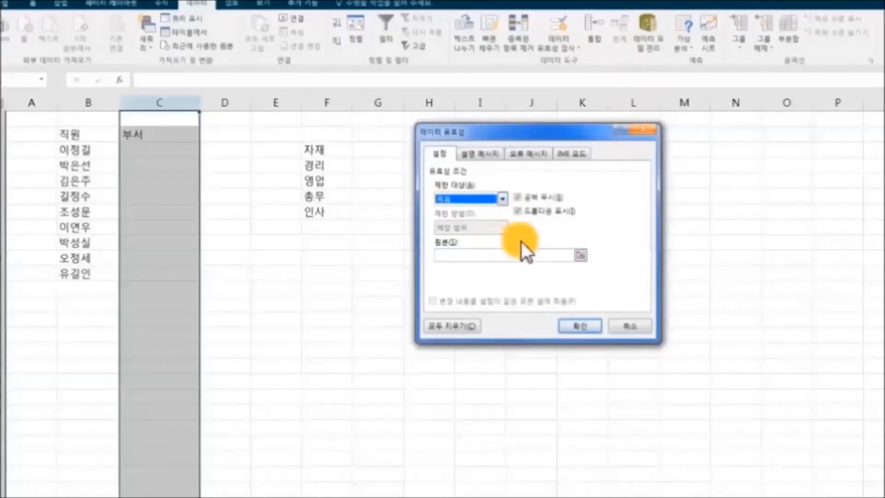
click(580, 254)
drag(320, 150, 325, 213)
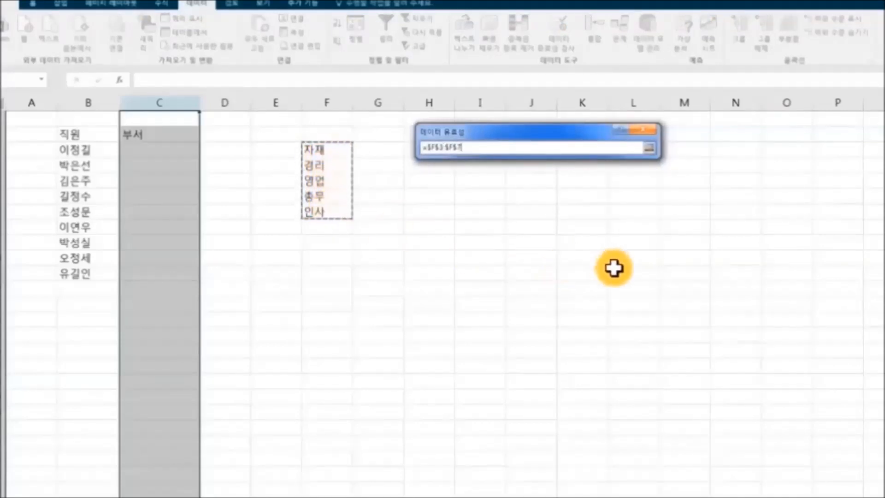
click(648, 148)
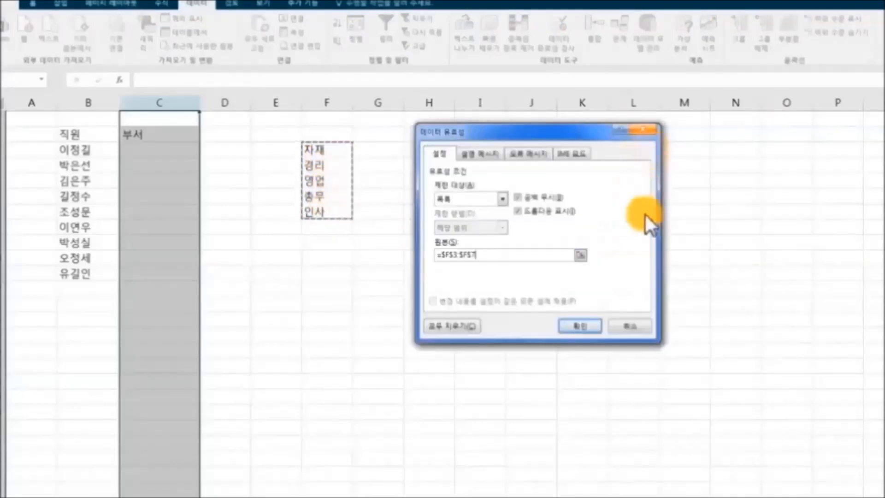
click(575, 328)
click(446, 338)
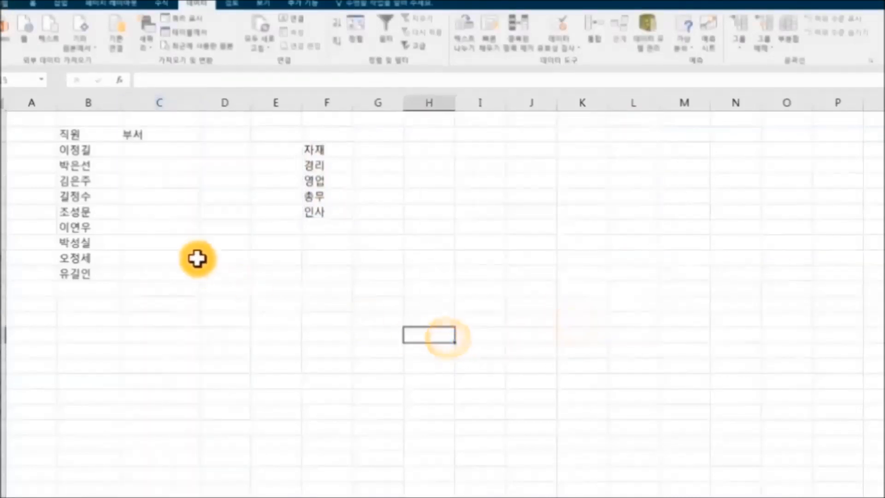
click(156, 150)
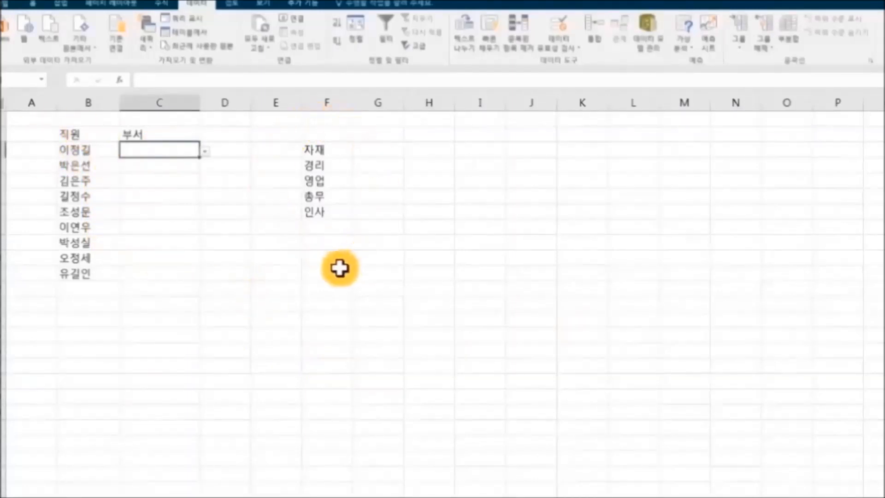
click(208, 153)
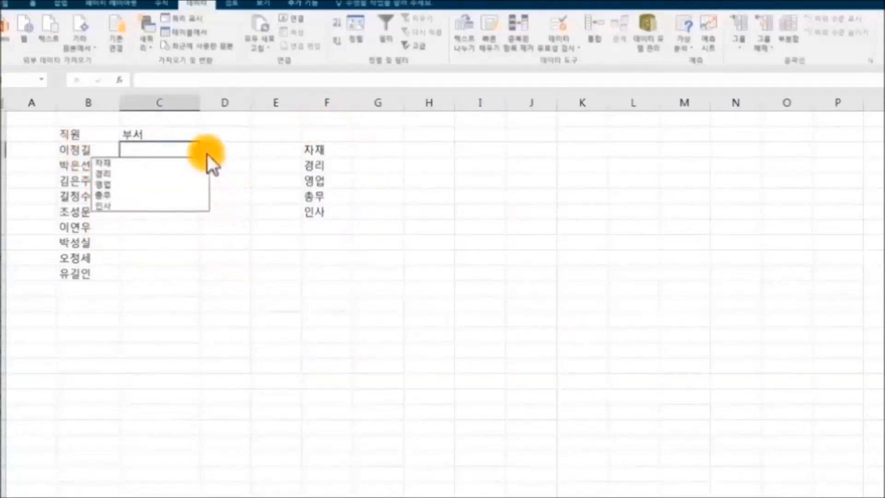
click(200, 166)
click(168, 166)
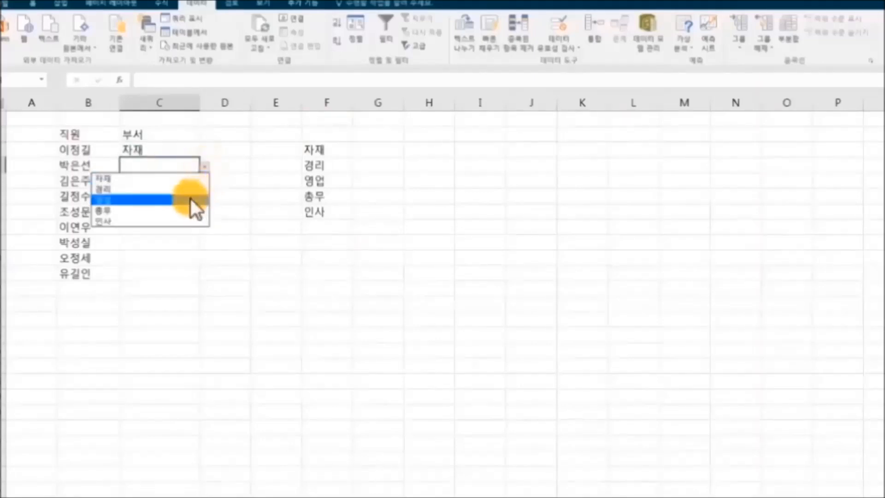
click(190, 200)
click(182, 179)
click(204, 185)
click(191, 205)
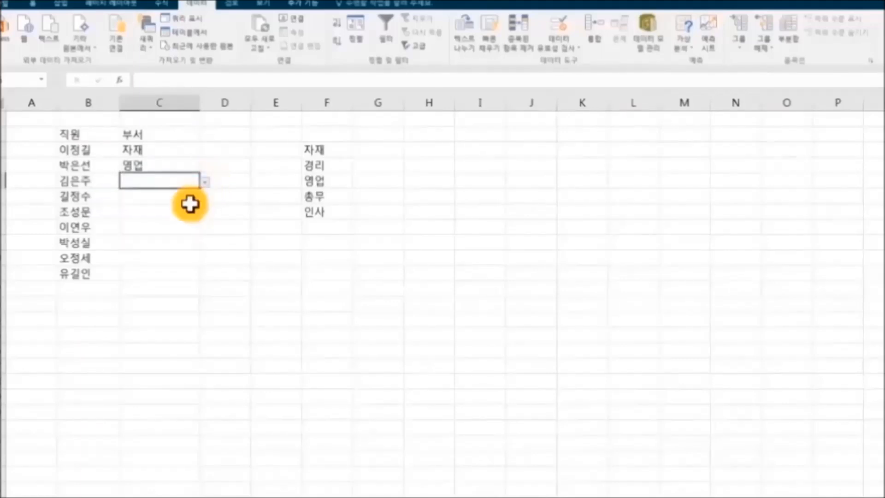
click(182, 196)
click(208, 201)
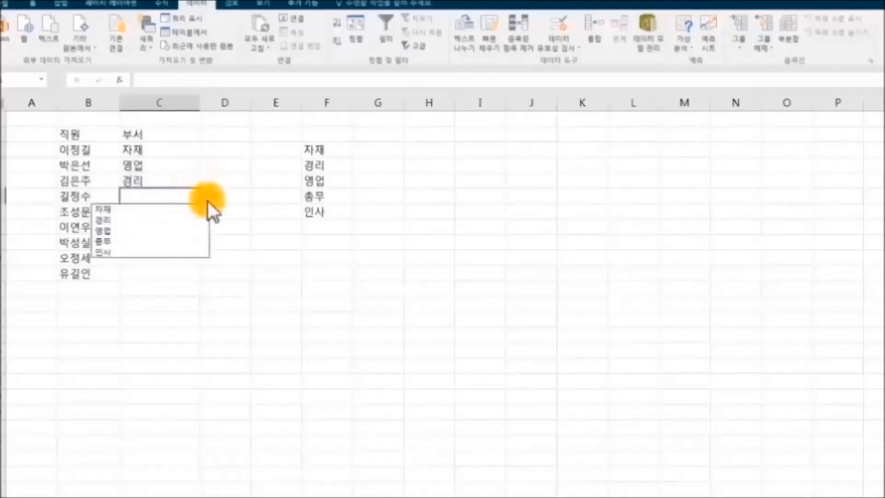
click(174, 248)
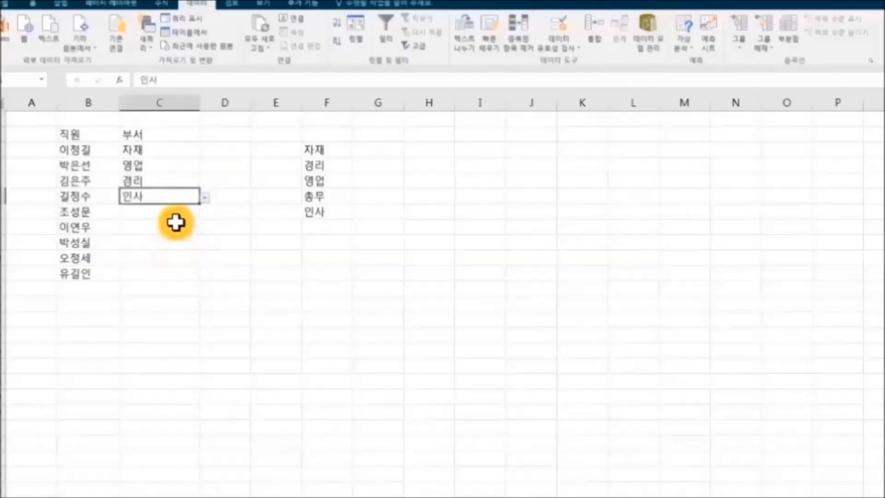
Set C6 to 총무, C7 to 영업 and C8 to 경리 from the drop-down.
click(194, 212)
click(206, 213)
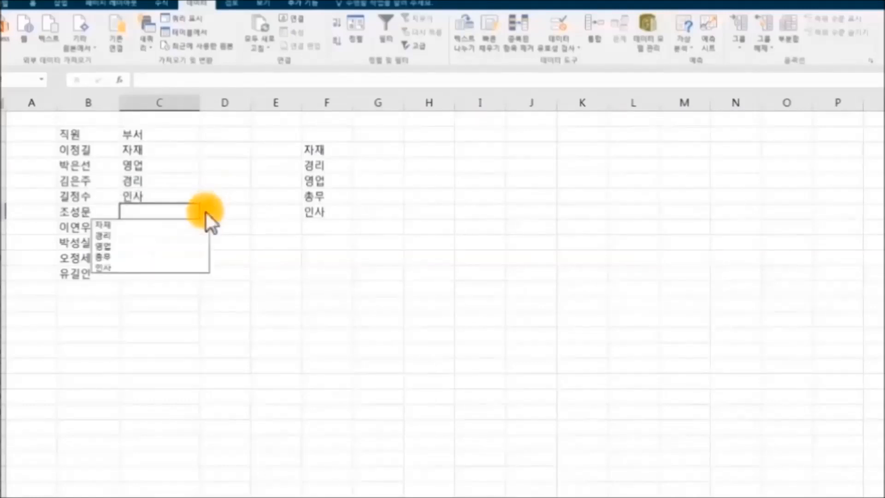
click(187, 254)
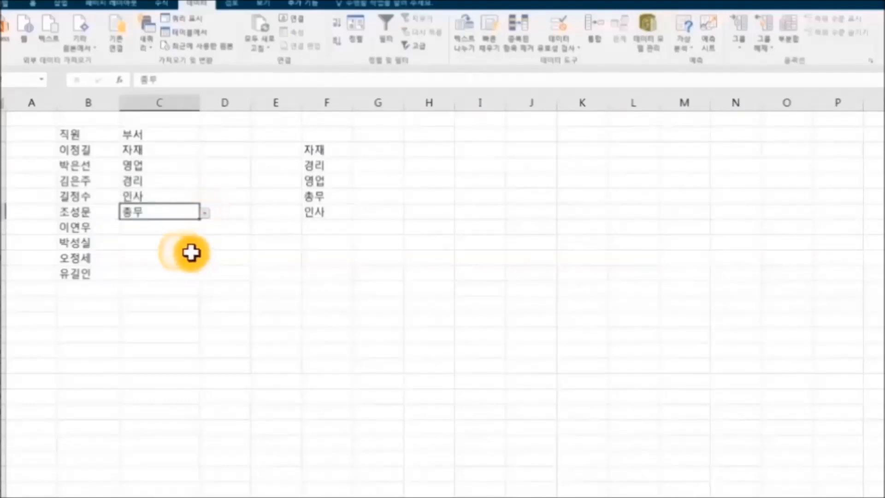
click(205, 230)
click(209, 228)
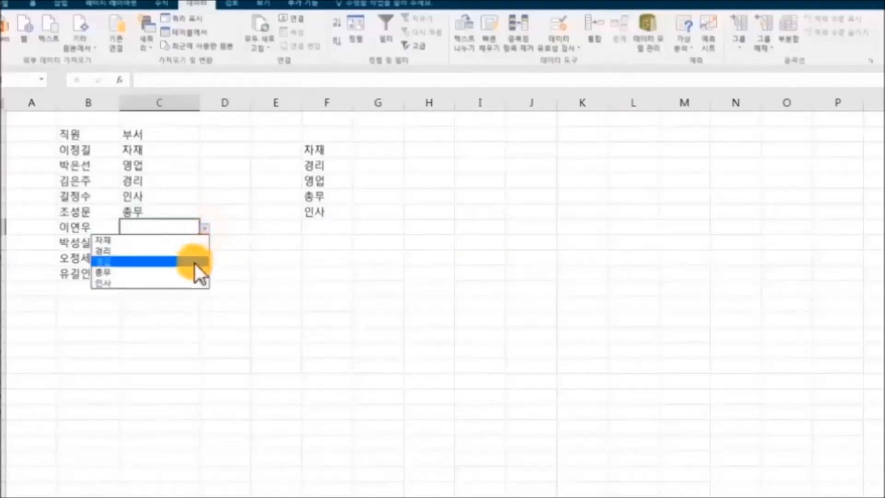
click(195, 261)
click(201, 242)
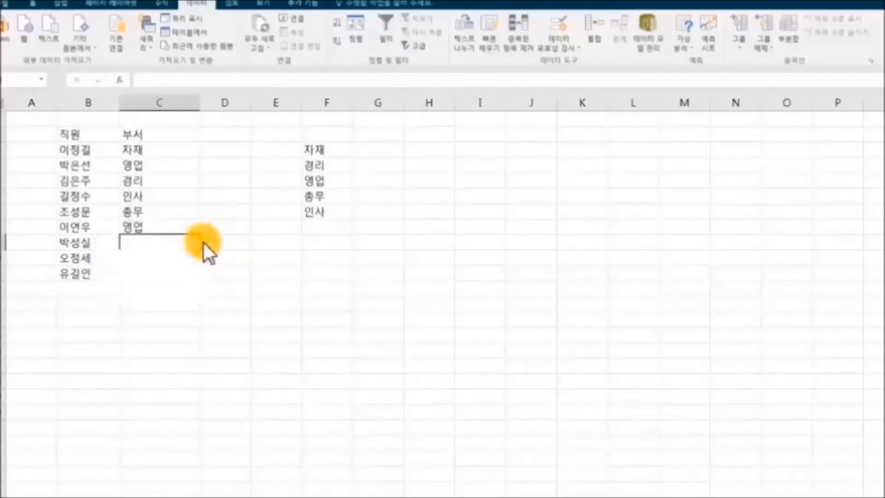
click(204, 242)
click(192, 266)
click(177, 269)
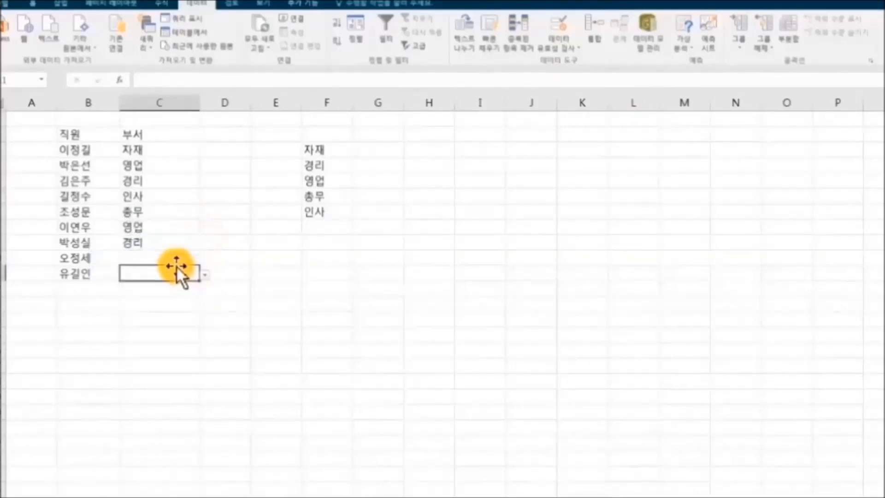
click(187, 257)
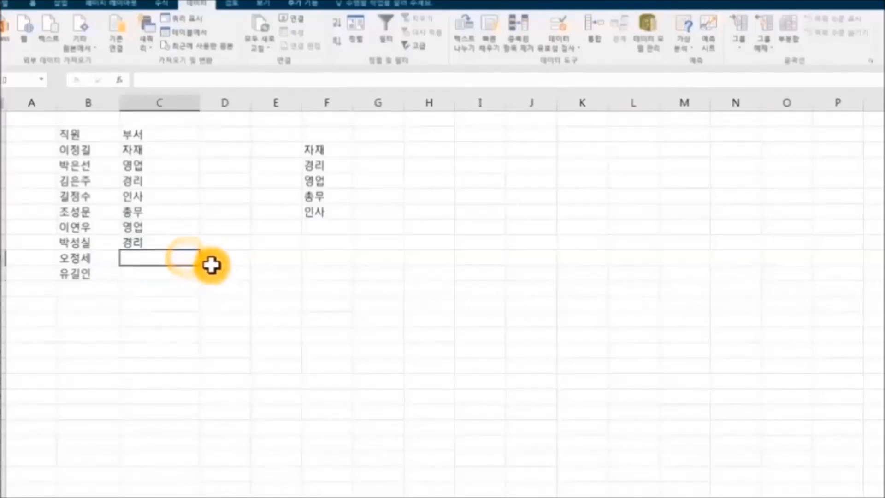
click(206, 261)
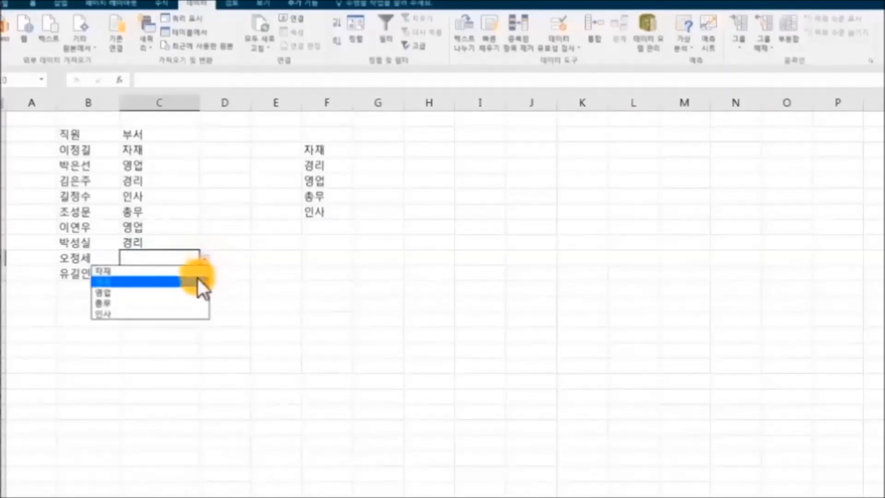
click(198, 279)
click(174, 270)
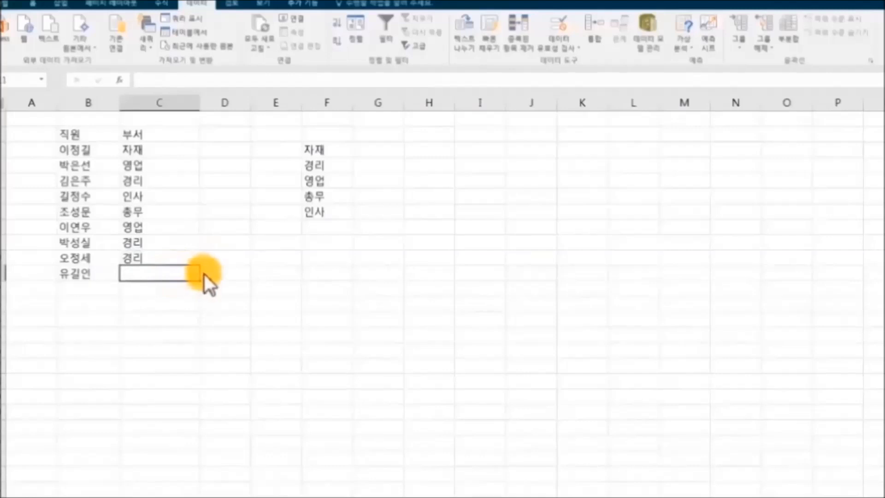
click(204, 274)
click(181, 320)
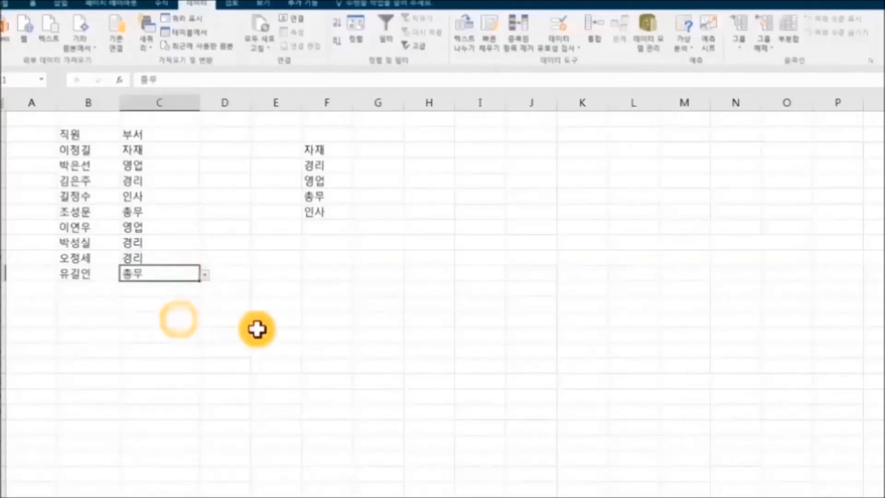
click(277, 334)
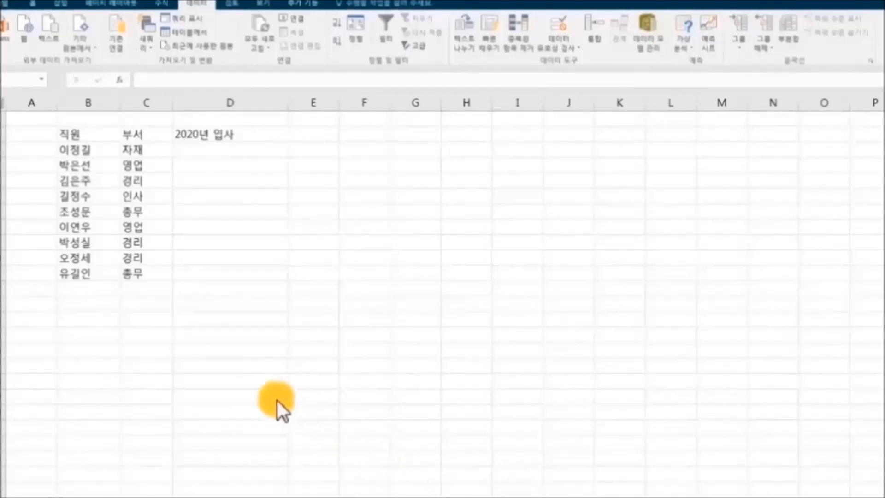
Select column D, the new 2020년 입사 hire-date column.
click(233, 152)
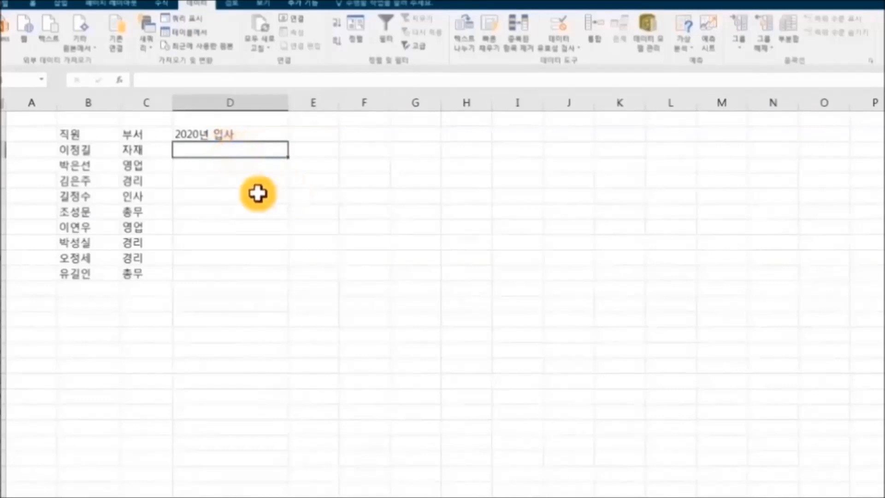
click(102, 151)
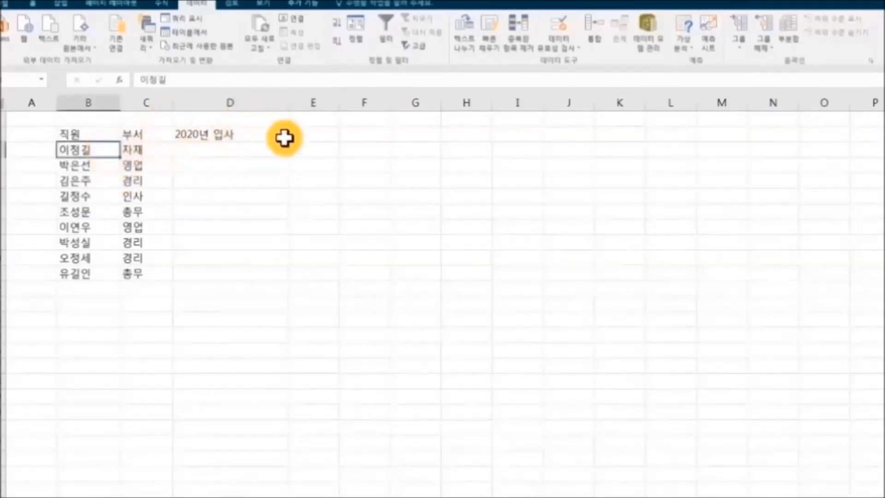
click(241, 154)
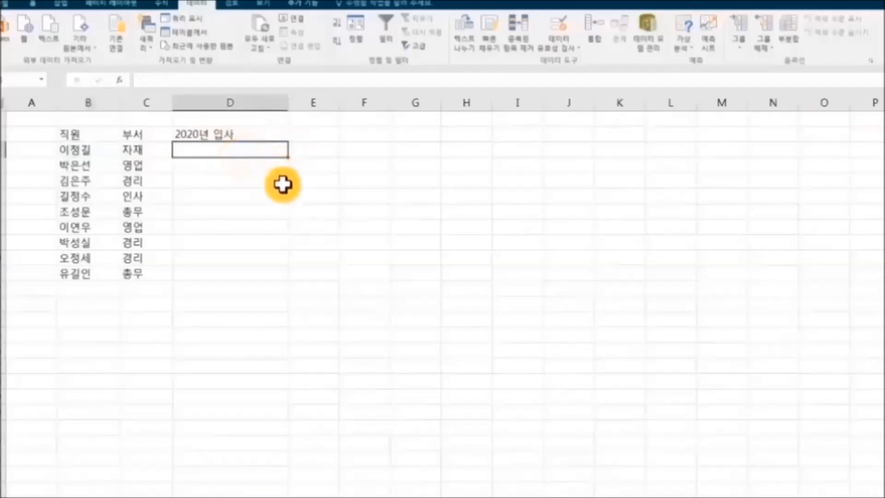
click(257, 103)
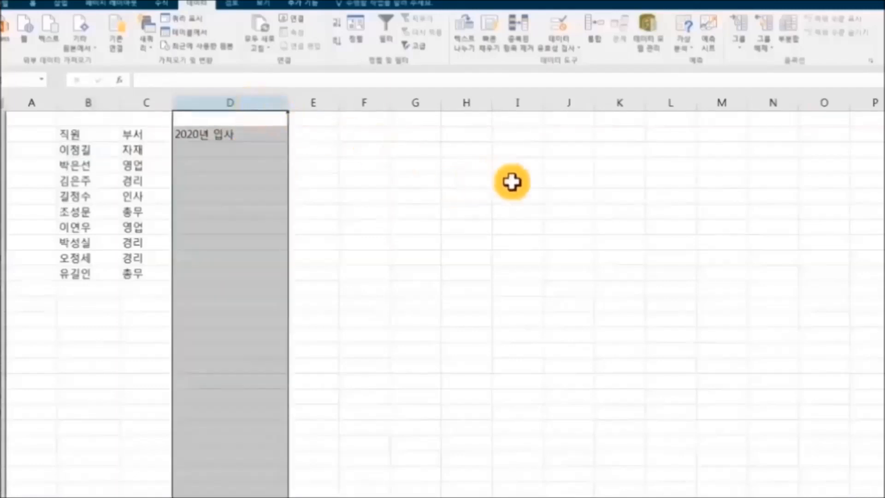
Restrict column D to dates between 2020/01/01 and 2020/12/31.
click(580, 49)
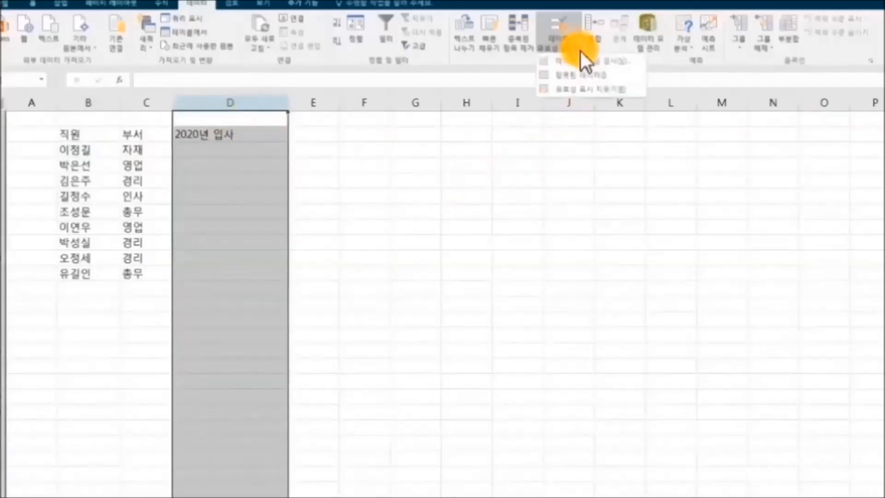
click(627, 62)
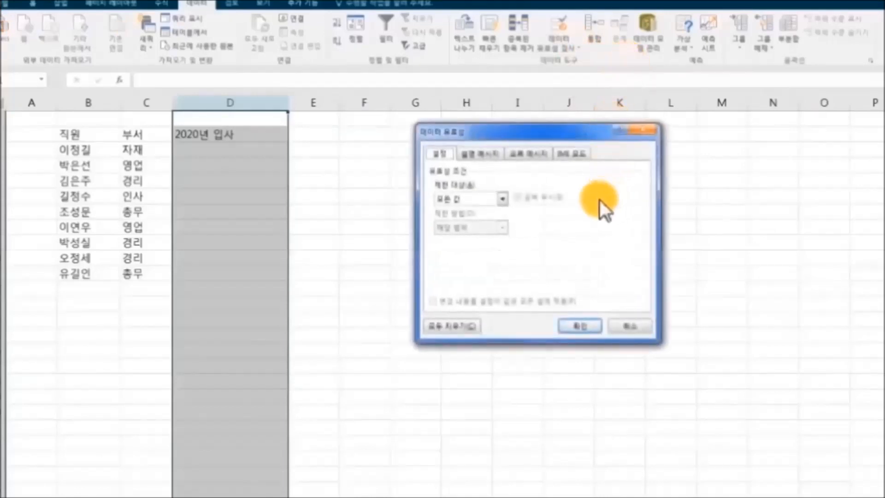
click(499, 200)
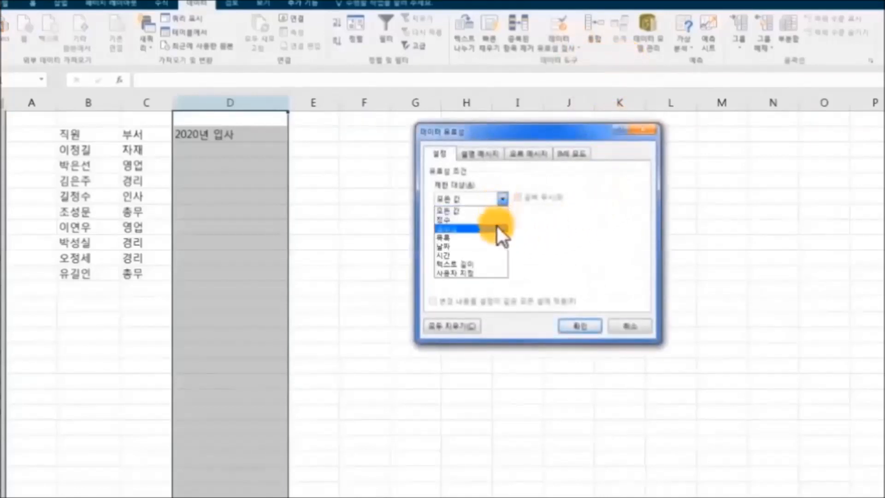
click(491, 249)
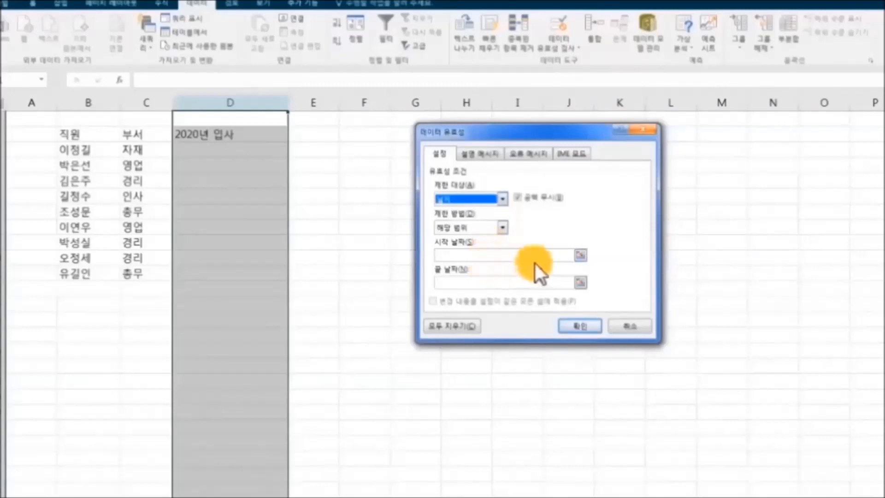
click(571, 254)
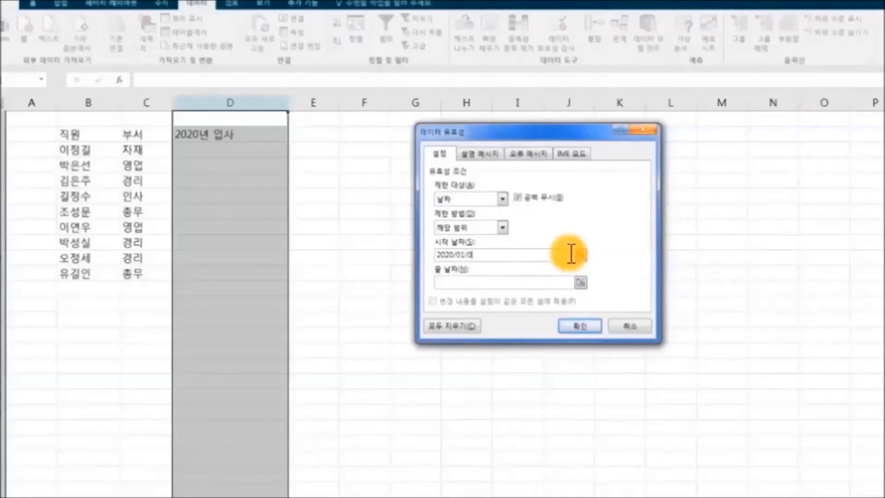
click(569, 282)
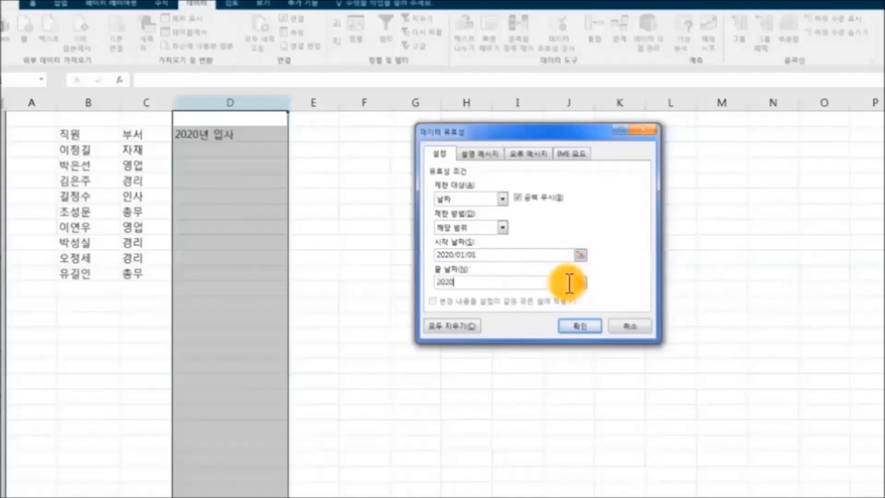
click(581, 326)
click(408, 281)
click(245, 152)
text(2)
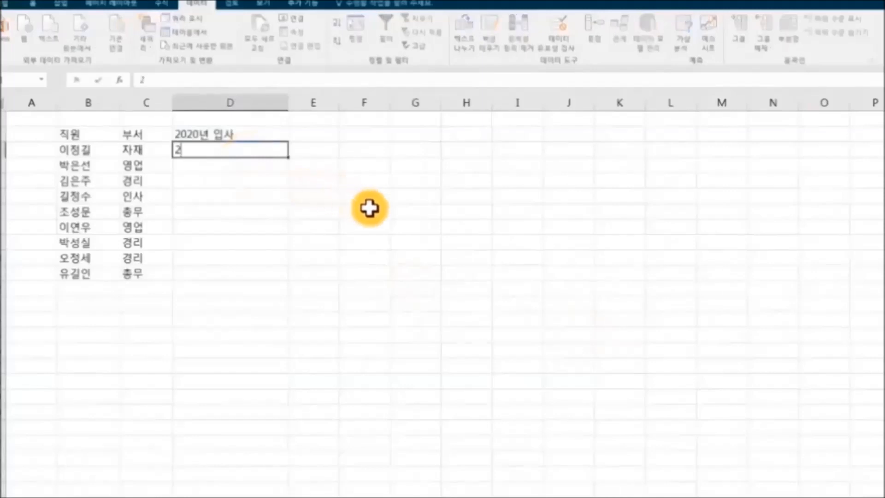
text(020/2/3)
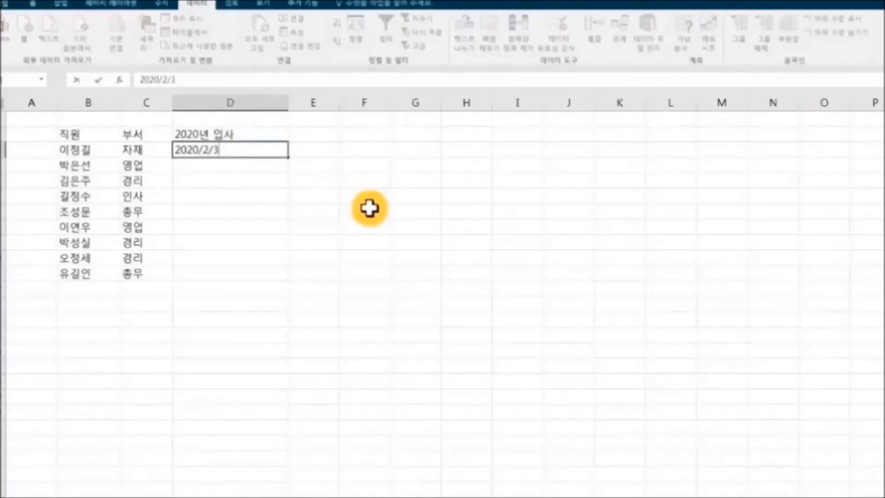
Enter hire dates 2020/3/5 and 2018/5/8, then correct the rejected 2018 year to 2020.
key(Return)
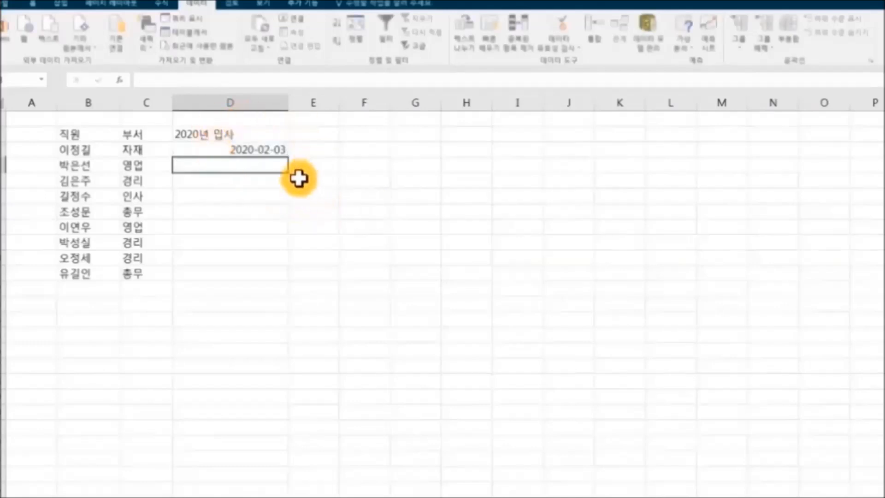
text(2020)
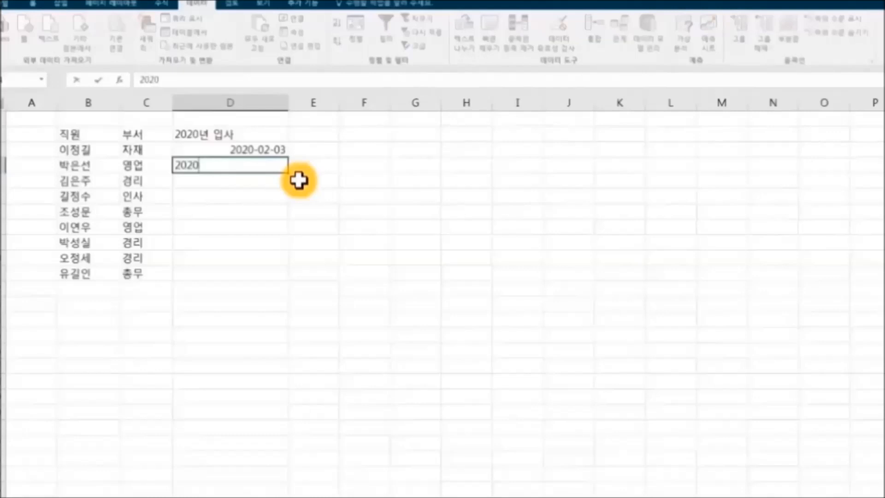
text(/3/5)
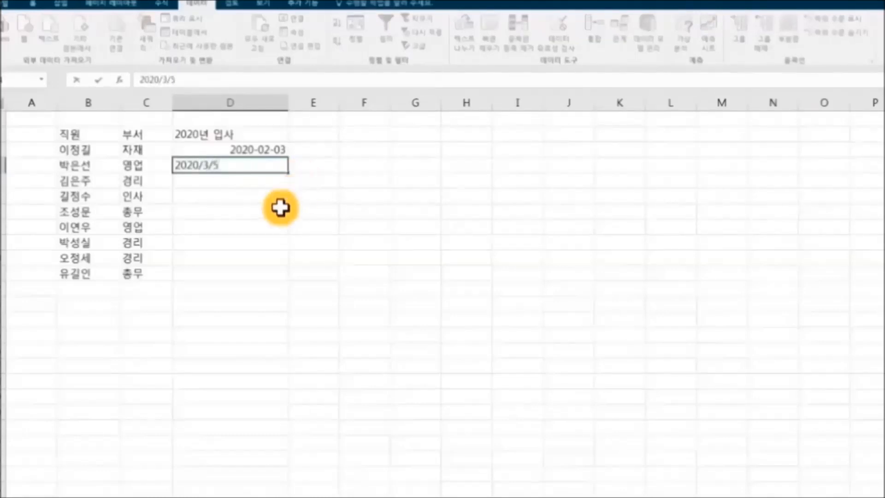
click(256, 184)
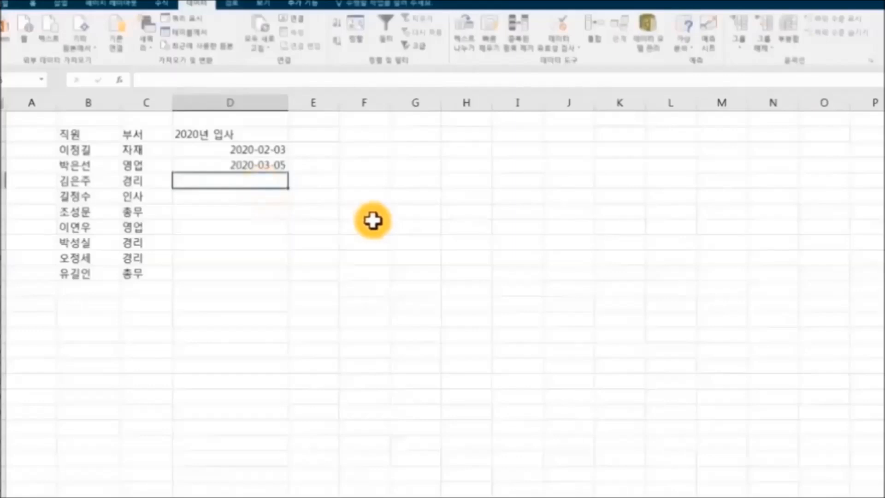
text(20)
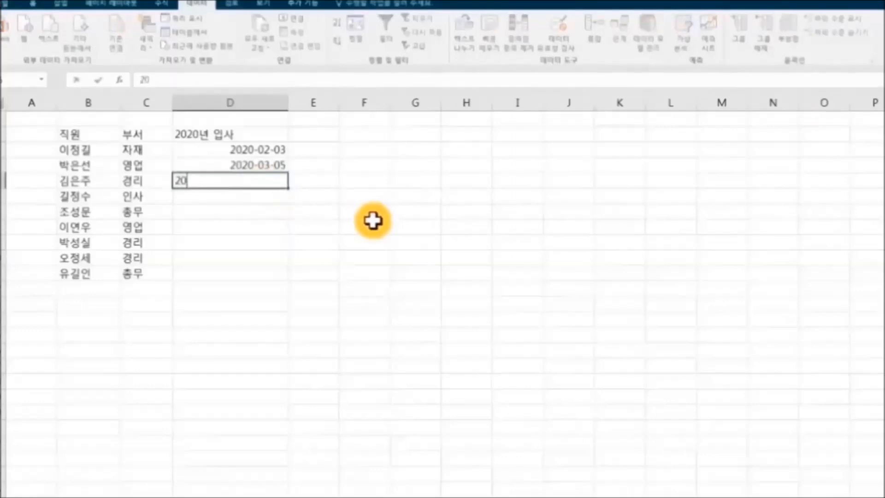
text(18/5/8)
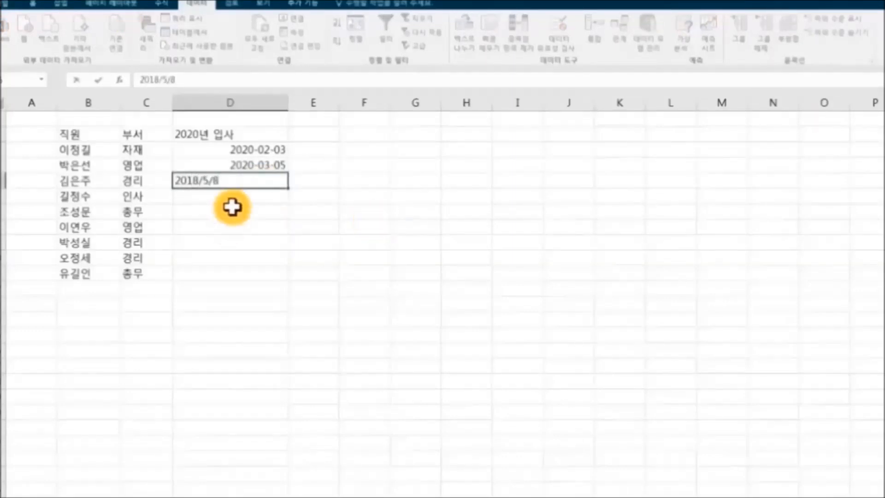
click(231, 206)
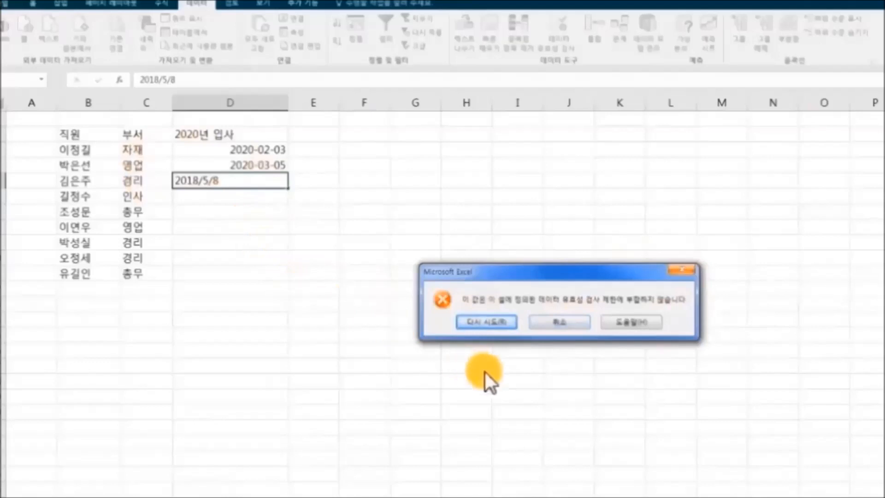
click(495, 328)
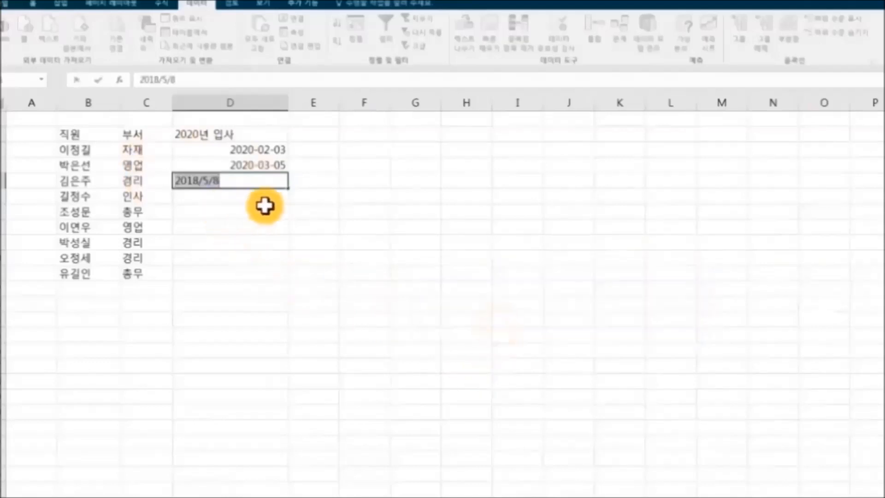
drag(188, 180, 200, 179)
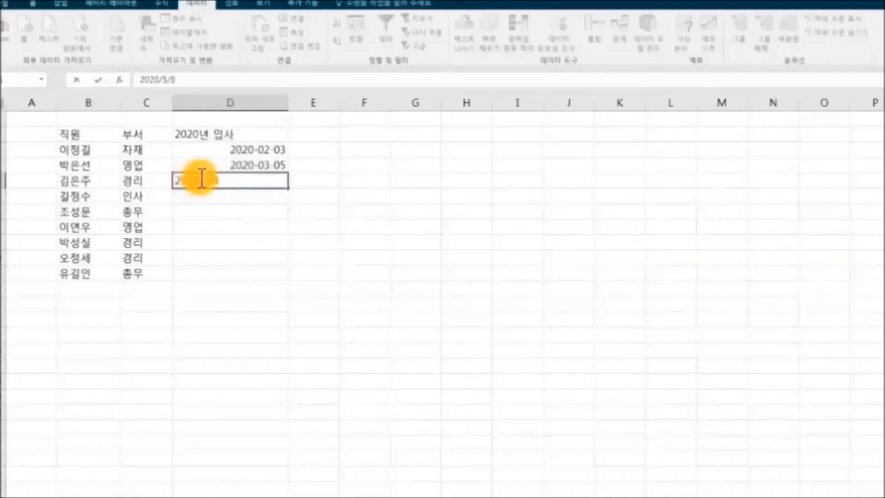
key(Return)
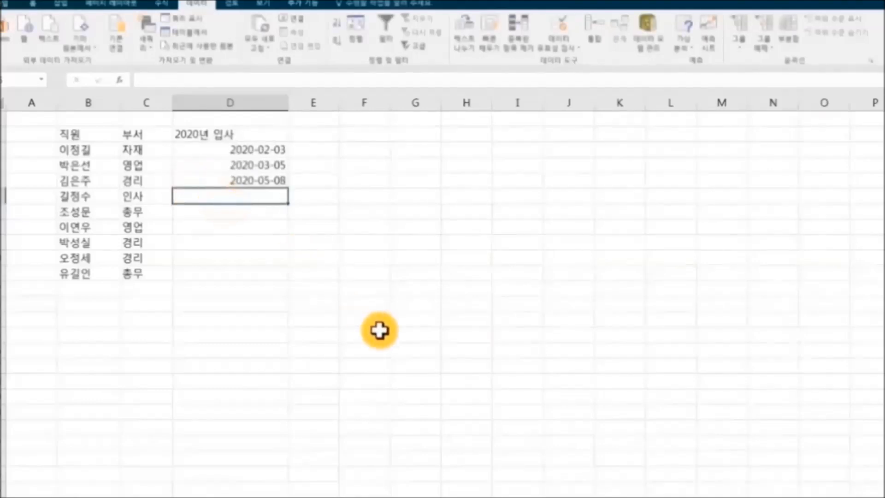
Replace the rejected 2015/6/8 in D6 with 2020/5/7.
text(2015/6/8)
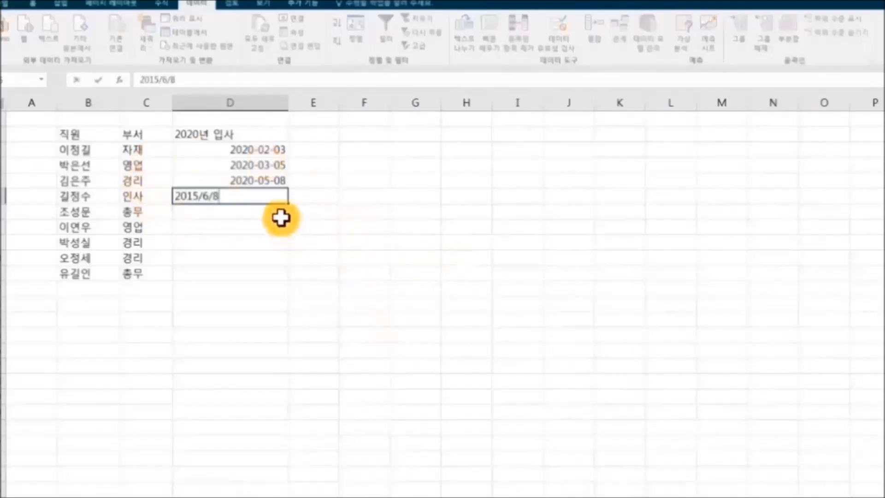
key(Return)
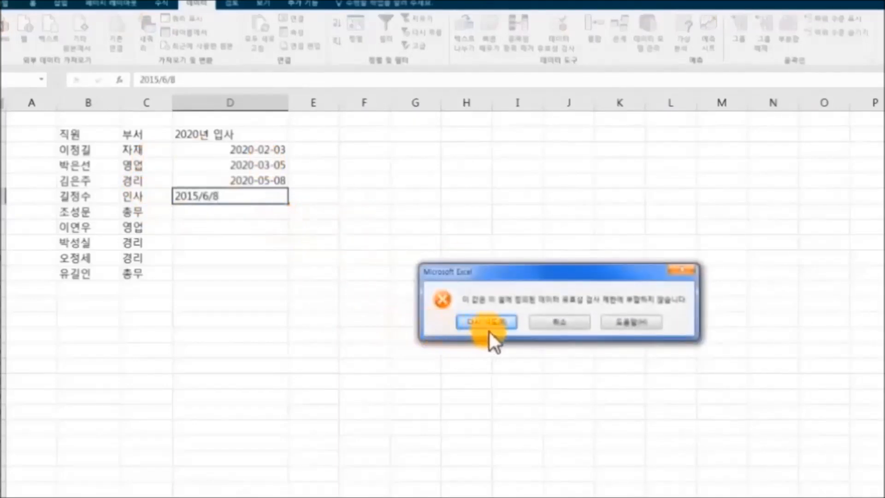
click(554, 324)
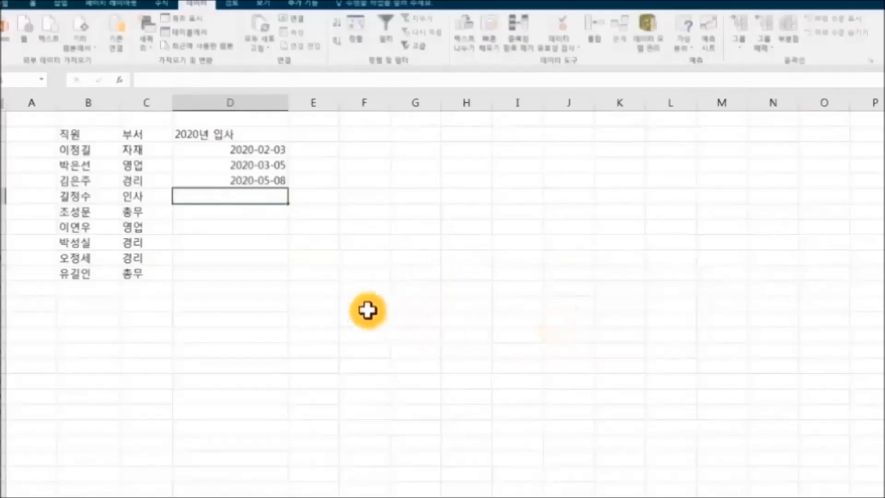
text(2020/5/7)
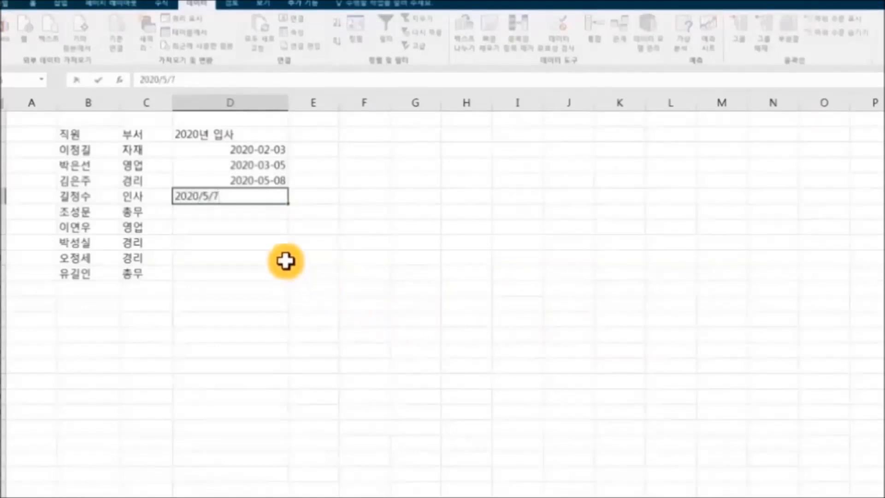
key(Return)
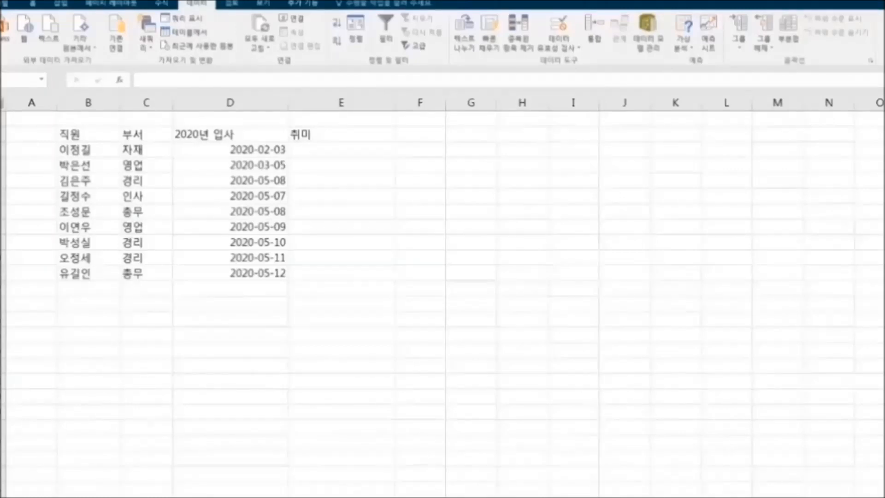
Give column E a Text length validation rule, between minimum 2 and maximum 4.
click(341, 149)
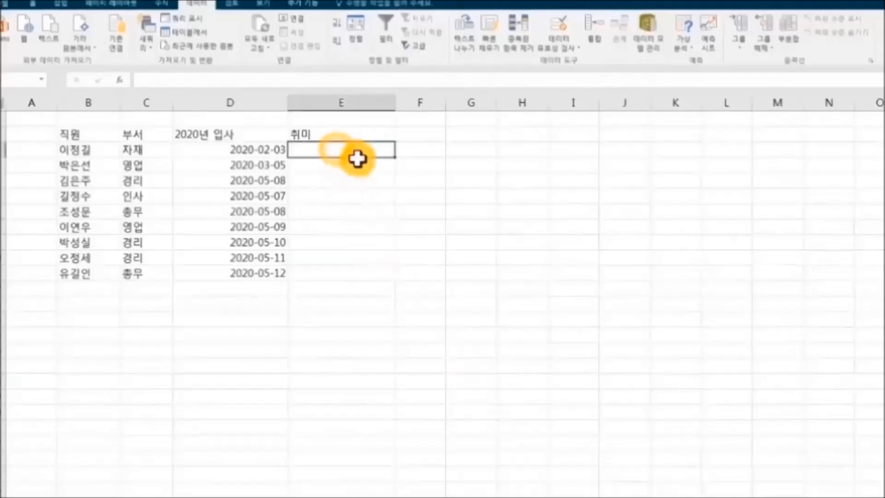
drag(341, 152, 351, 271)
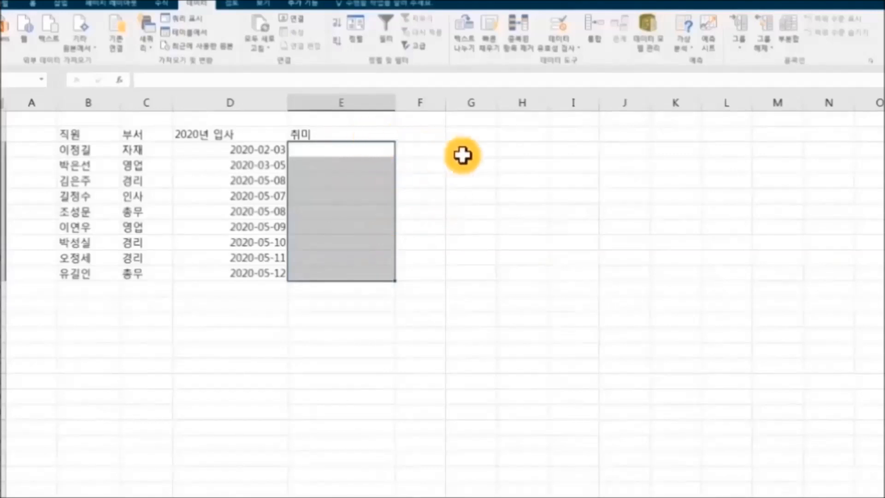
click(362, 104)
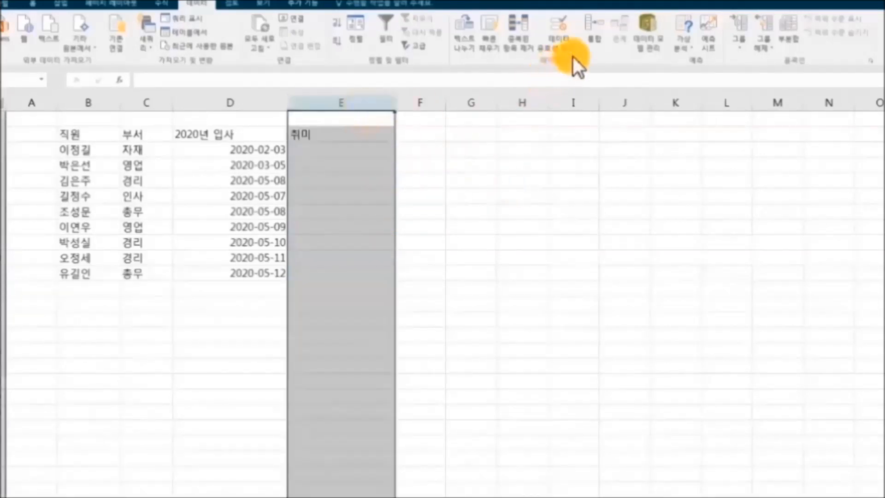
click(576, 49)
click(617, 62)
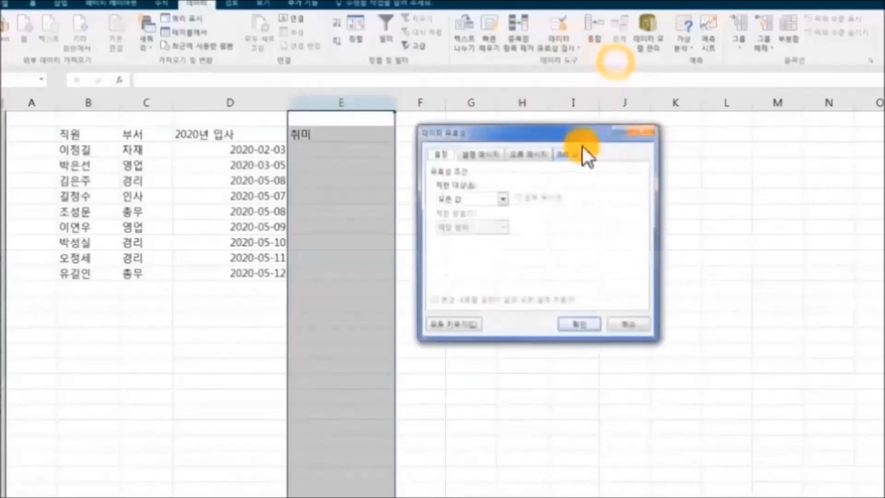
click(504, 203)
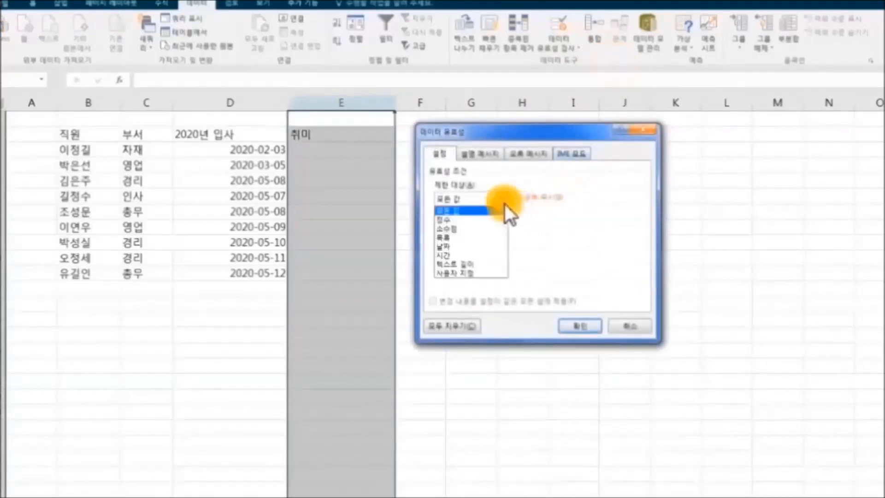
click(491, 263)
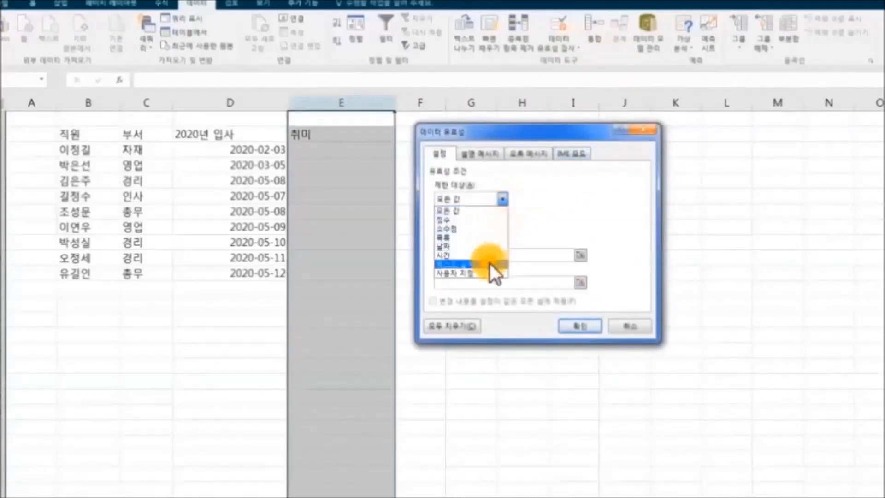
click(500, 255)
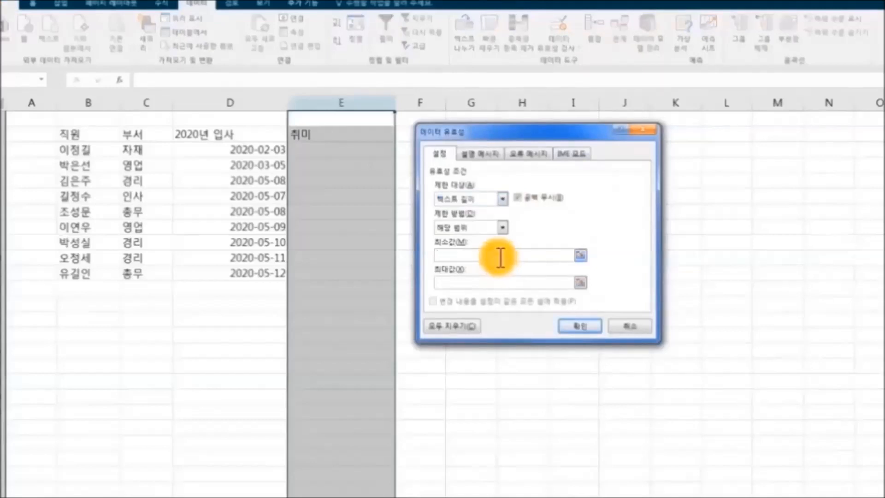
click(505, 283)
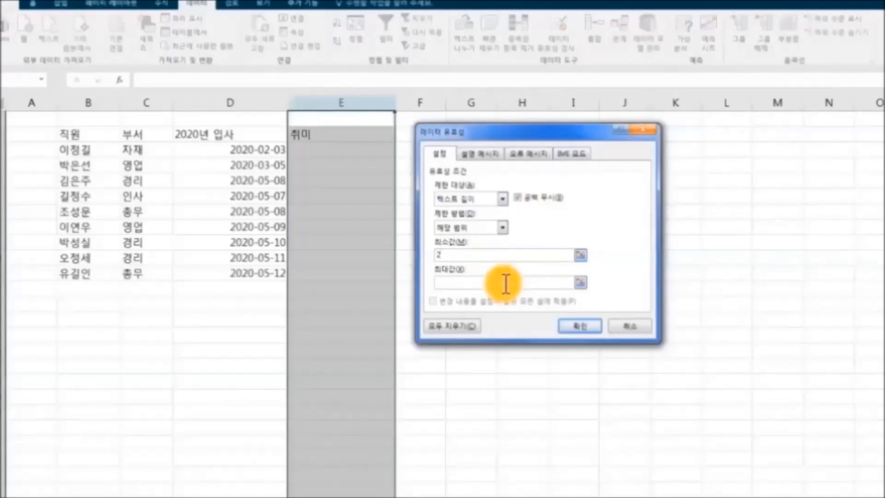
text(4)
click(580, 326)
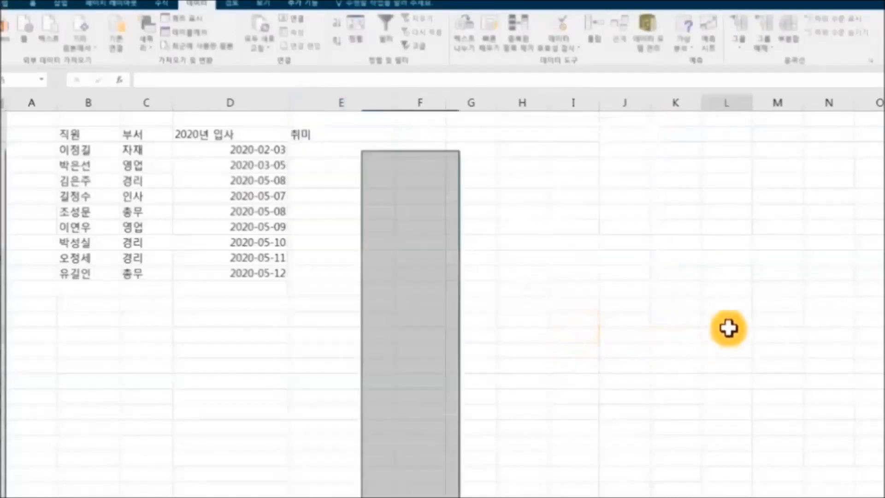
Enter 독서 in E2 and shorten the rejected 전국일주관광 to 전국일주 in E3.
click(353, 149)
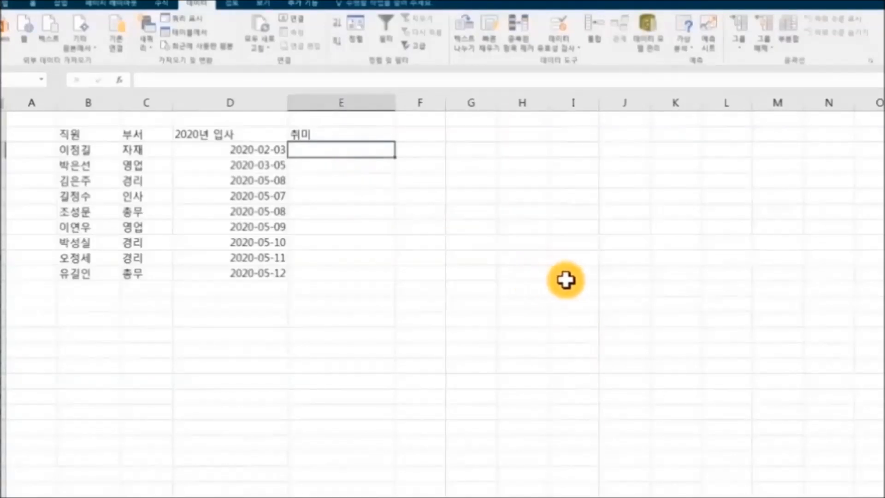
text(독서)
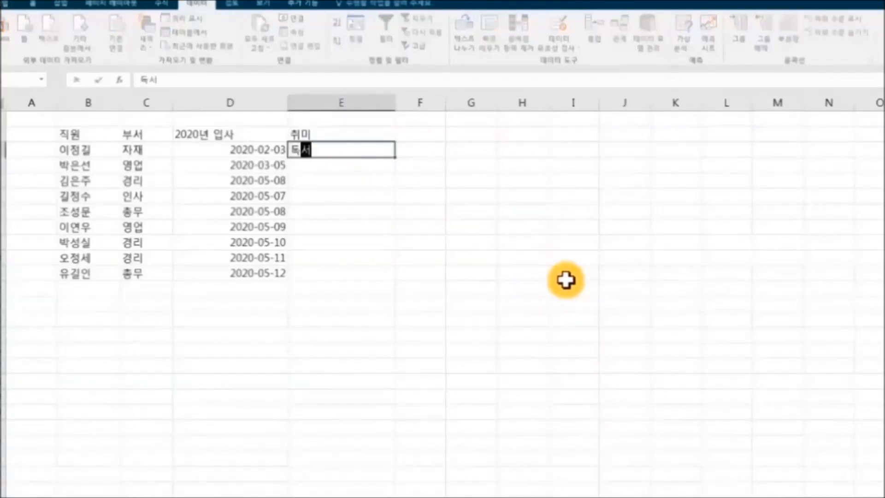
key(Return)
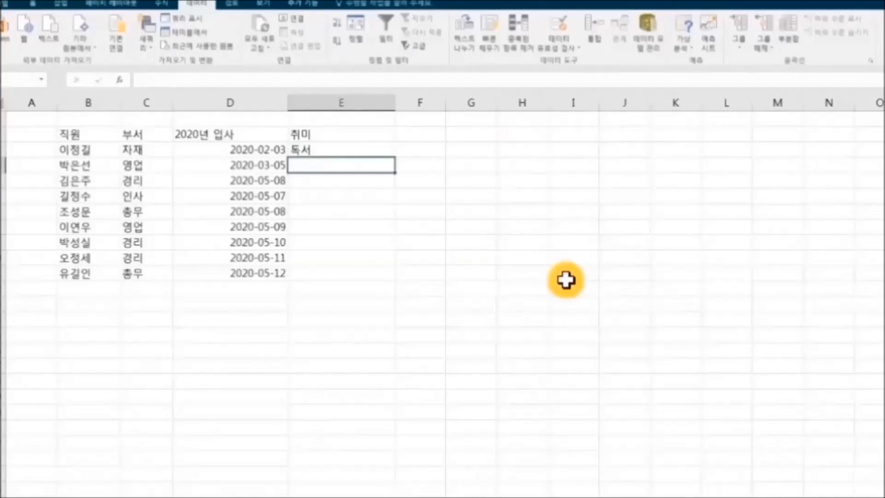
text(전국일주)
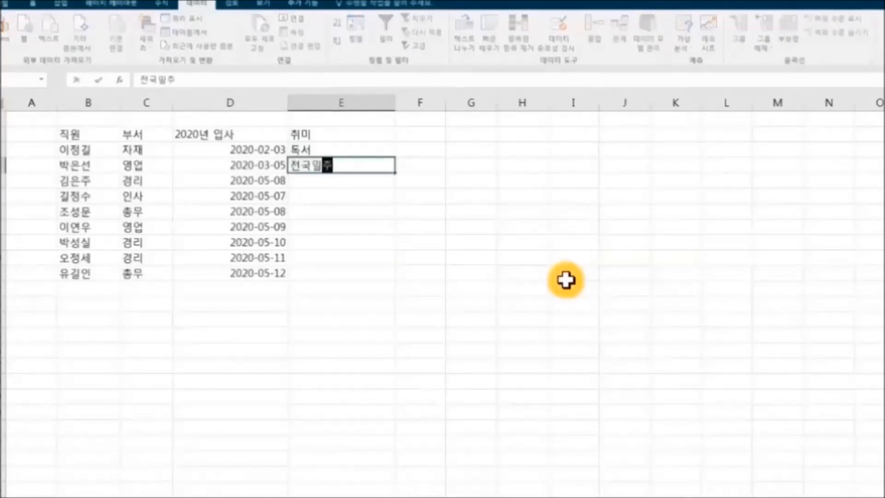
text(관광)
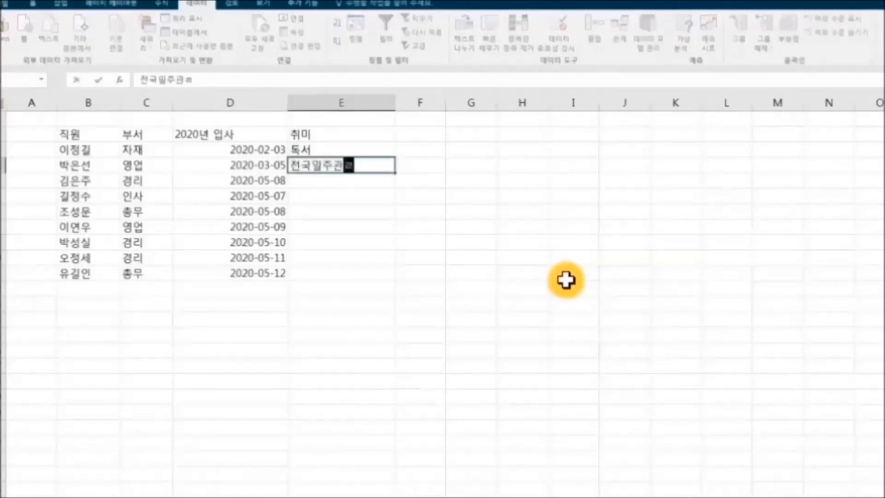
key(Return)
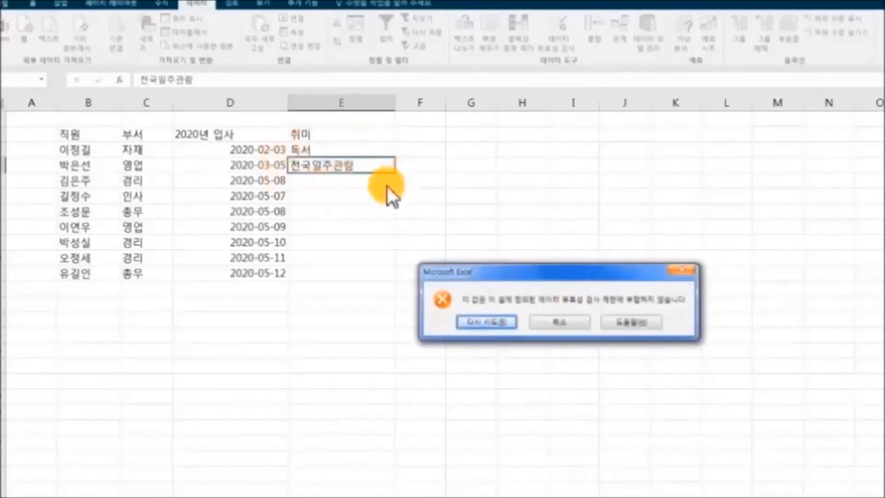
click(487, 322)
click(369, 169)
key(BackSpace)
key(BackSpace)
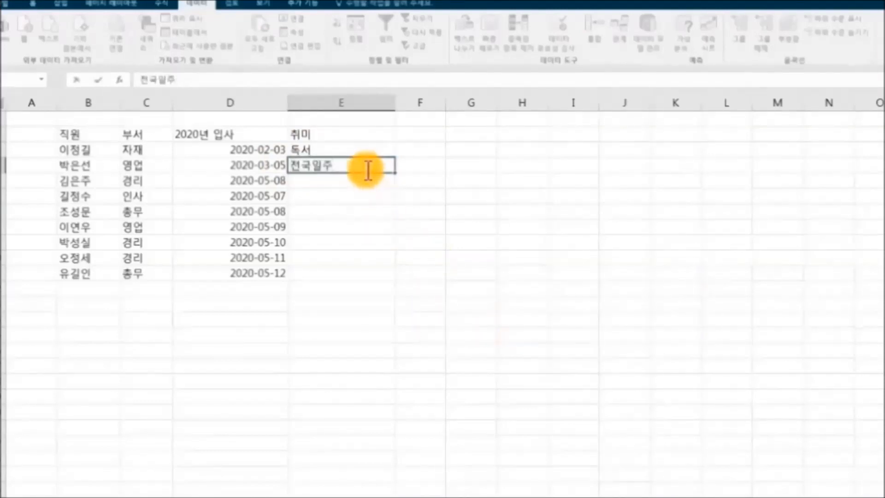
click(354, 187)
Trim the rejected 시내드라이브 in E4 down to 드라이브.
double_click(356, 186)
text(시내들)
text(라이브)
key(Return)
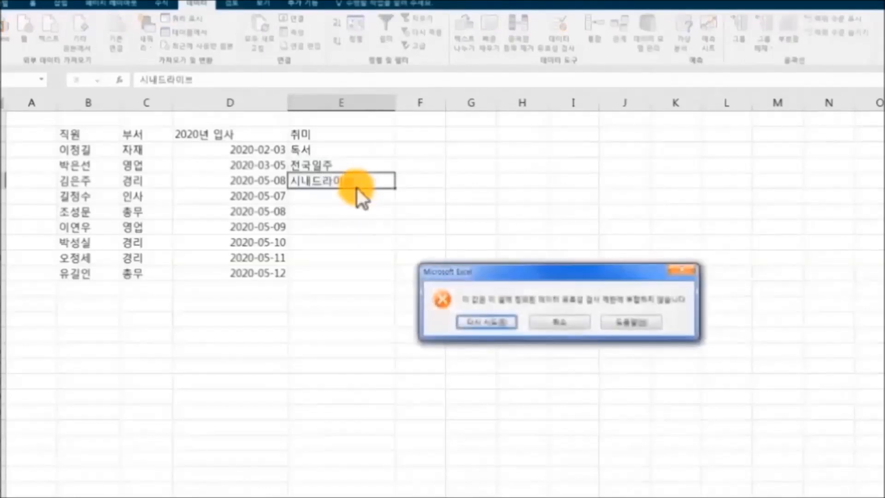
click(496, 325)
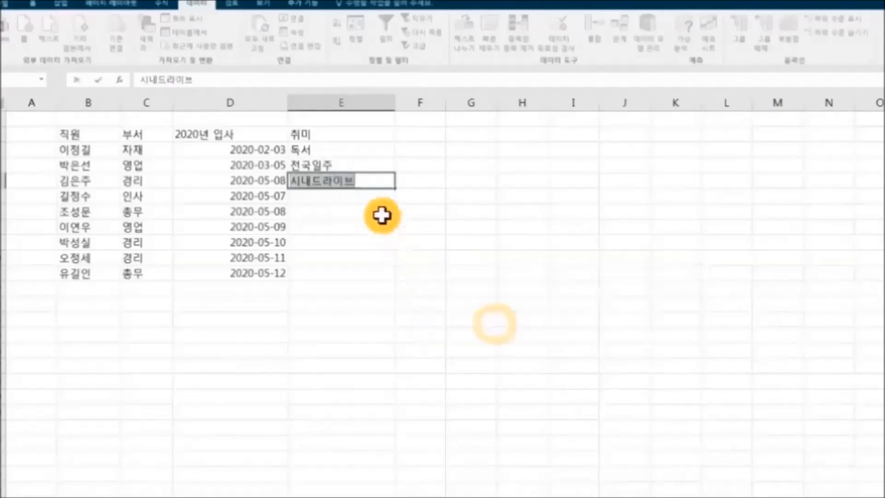
click(314, 181)
key(BackSpace)
key(BackSpace)
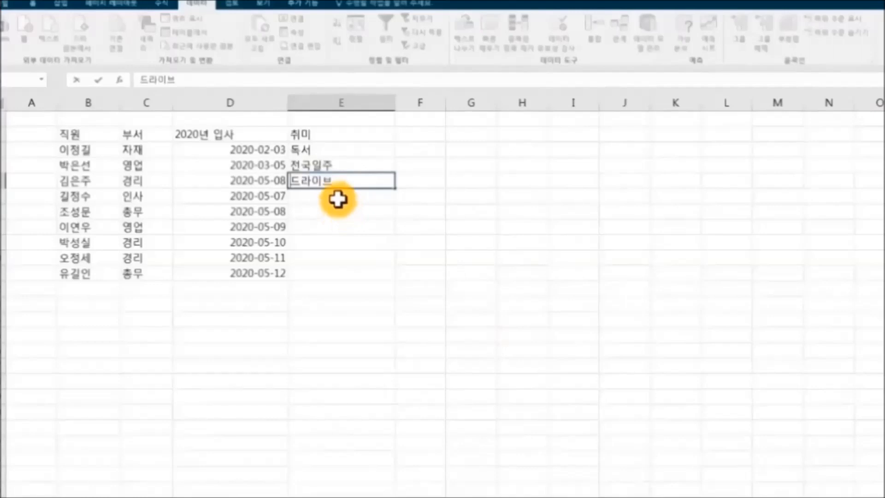
click(340, 197)
Replace the rejected one-character 잠 in E5 with 수면.
text(잠)
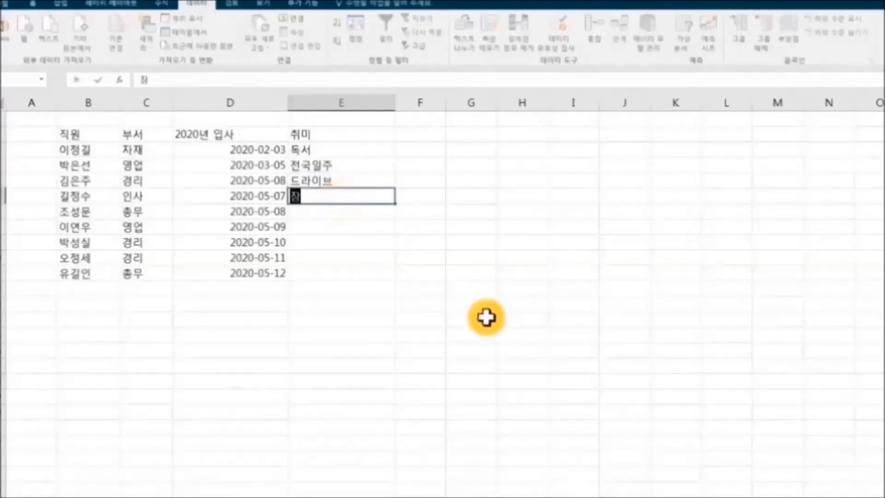
key(Return)
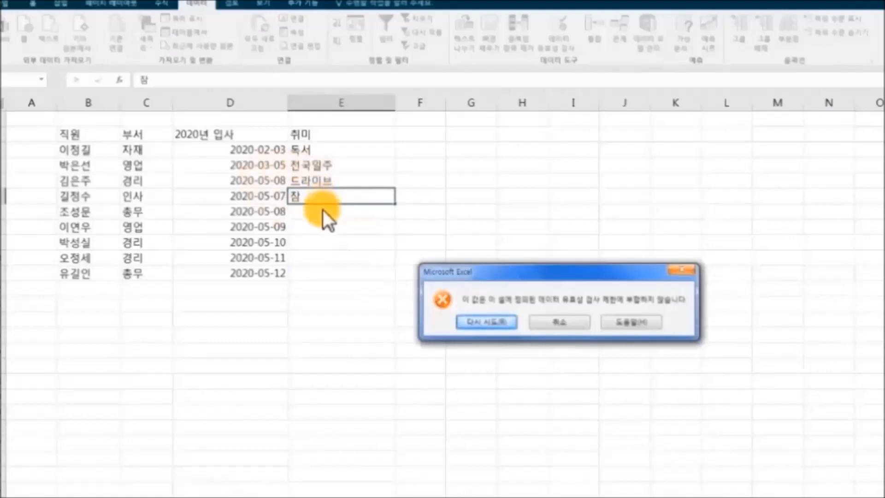
click(499, 321)
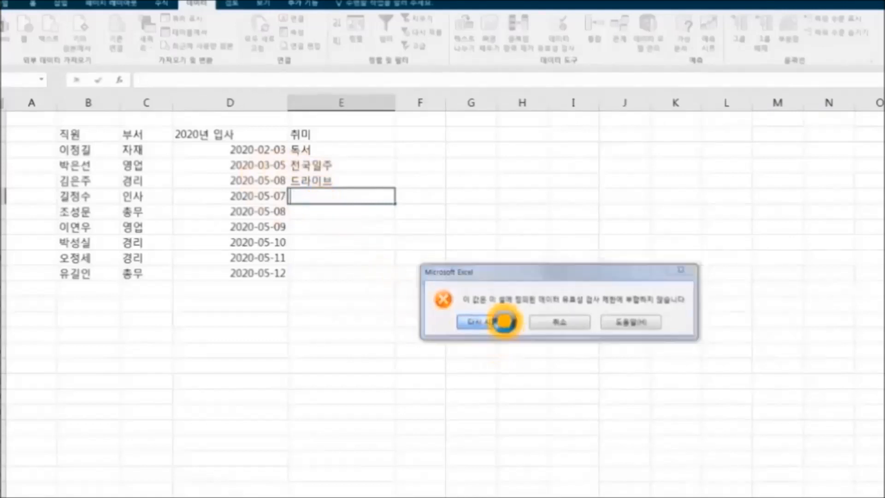
text(수면)
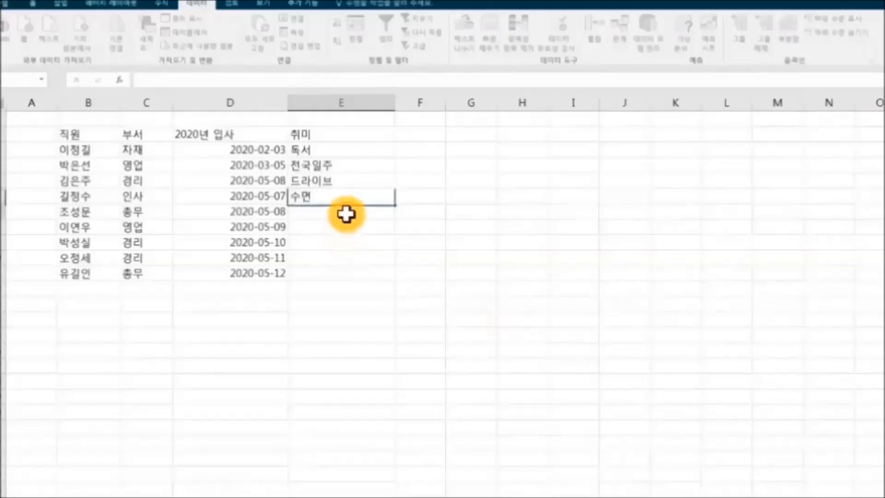
key(Return)
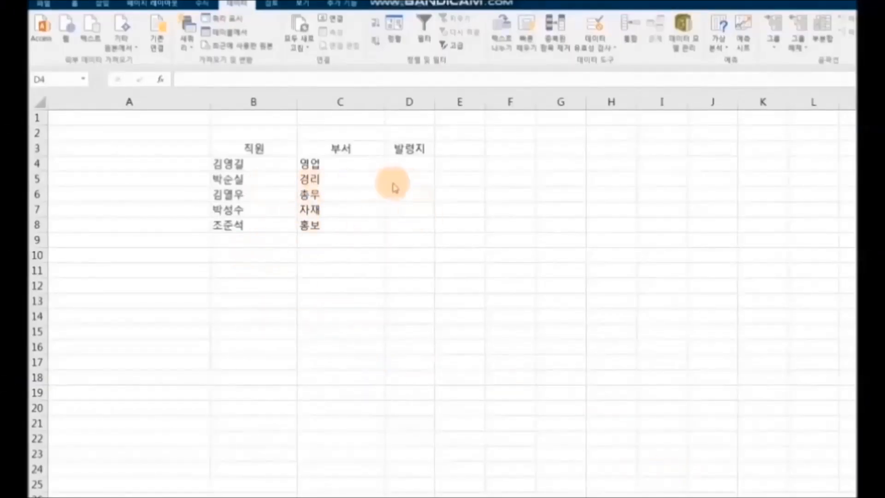
Select D4 and choose a Custom rule in Data Validation.
click(409, 162)
click(421, 181)
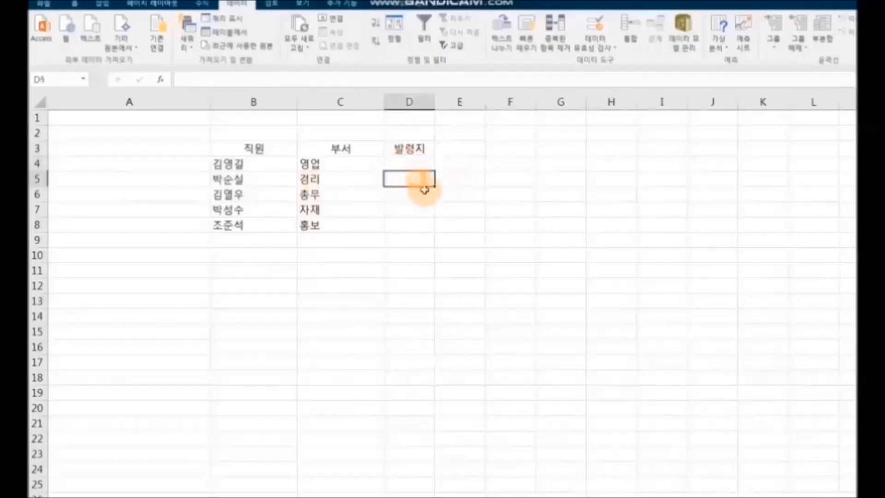
click(410, 196)
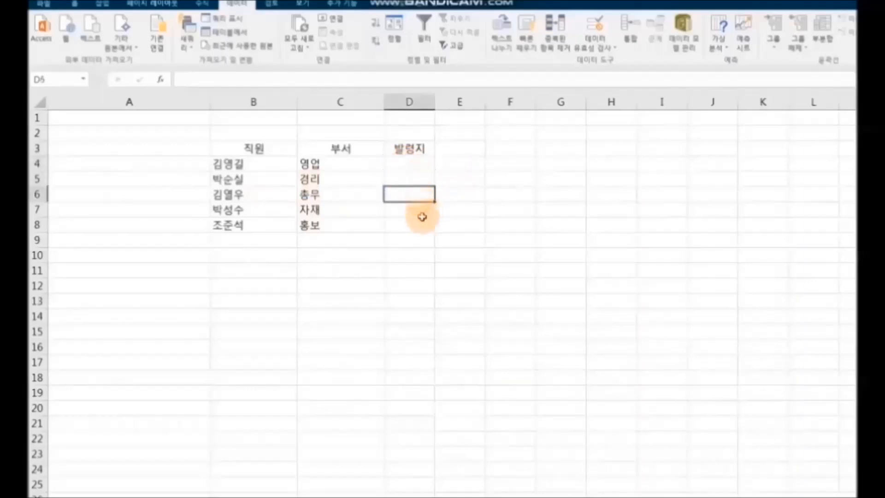
click(416, 160)
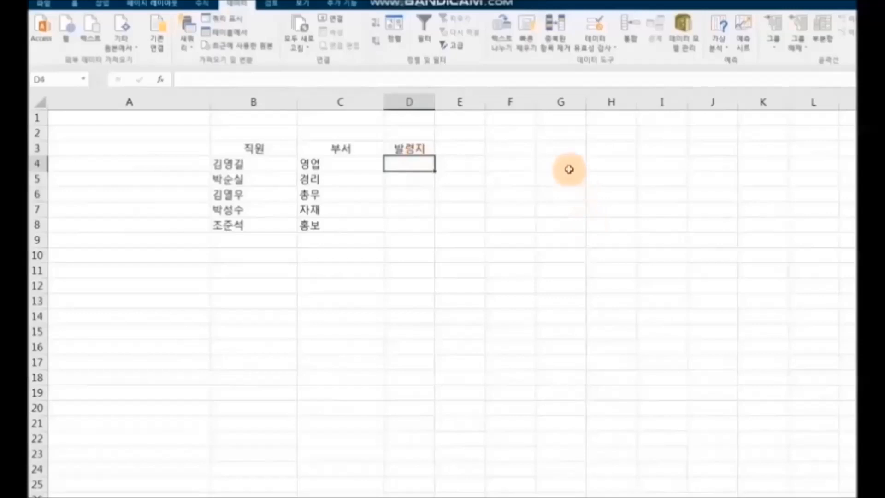
click(616, 50)
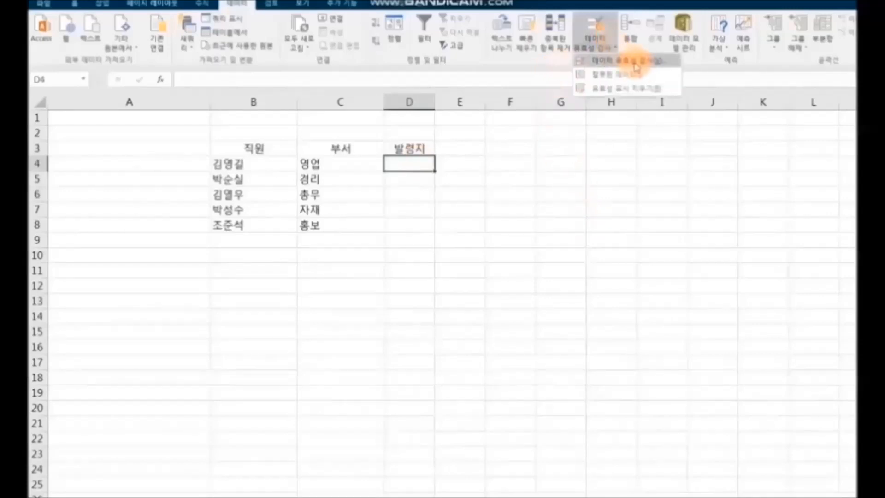
click(623, 60)
click(572, 196)
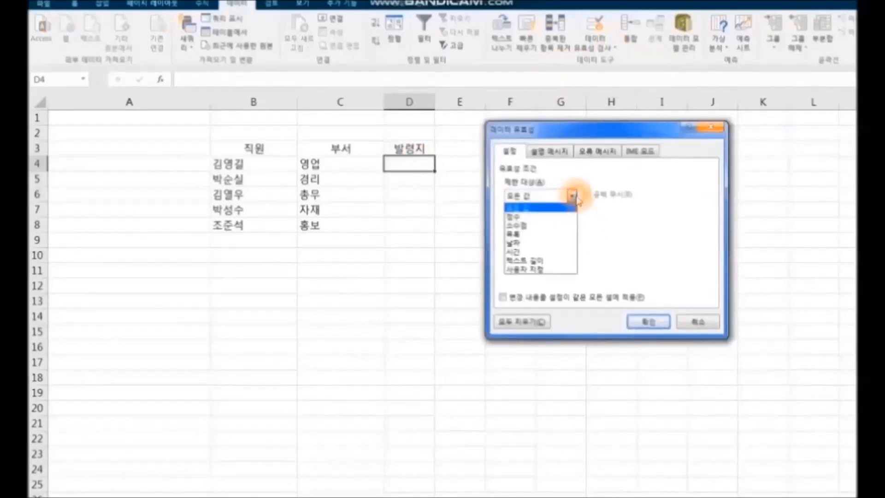
click(558, 269)
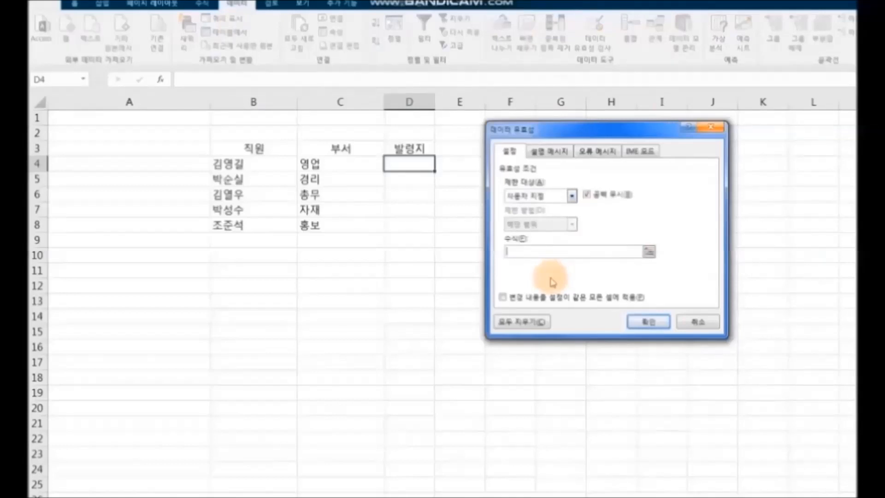
Begin the formula =COUNTIF($D$4:$D$8,D with the range made absolute via F4.
text(=OD)
text(UNTIF()
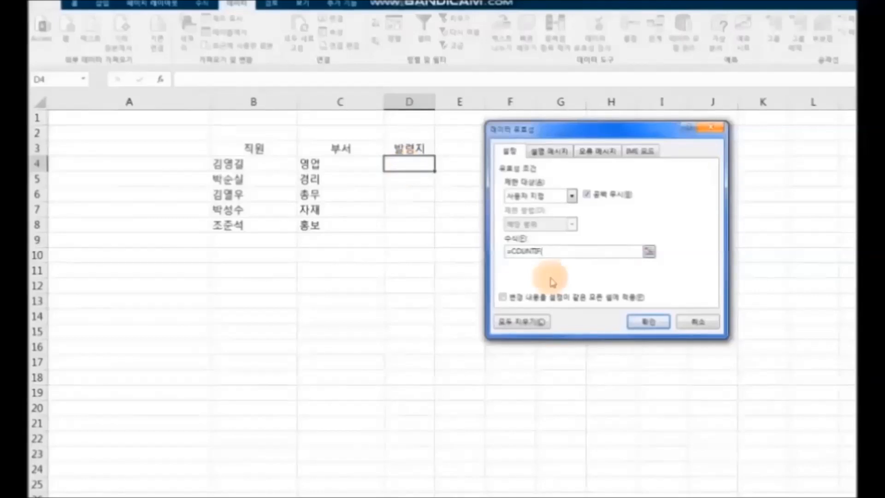
click(407, 164)
drag(407, 165, 406, 229)
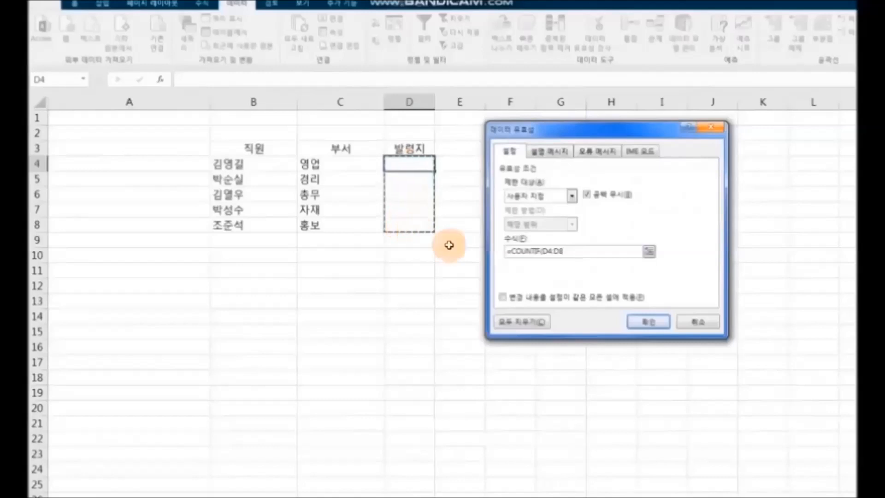
key(F4)
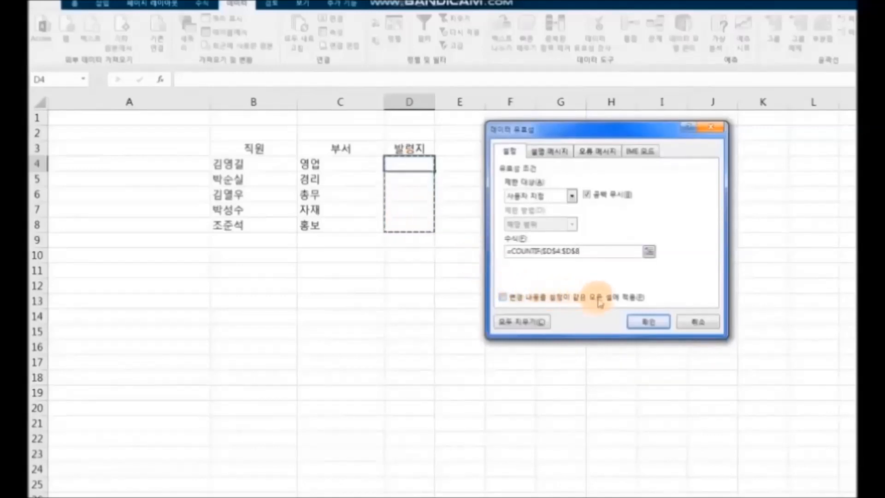
text(,)
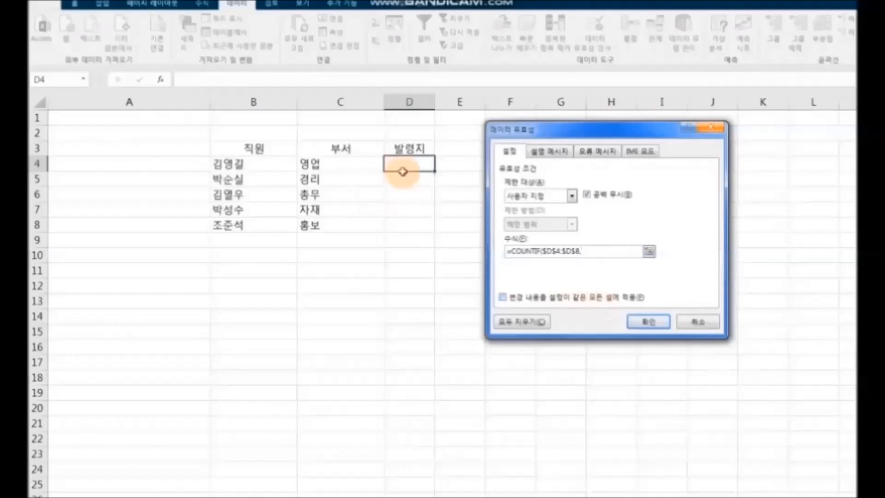
text(D4)=1)
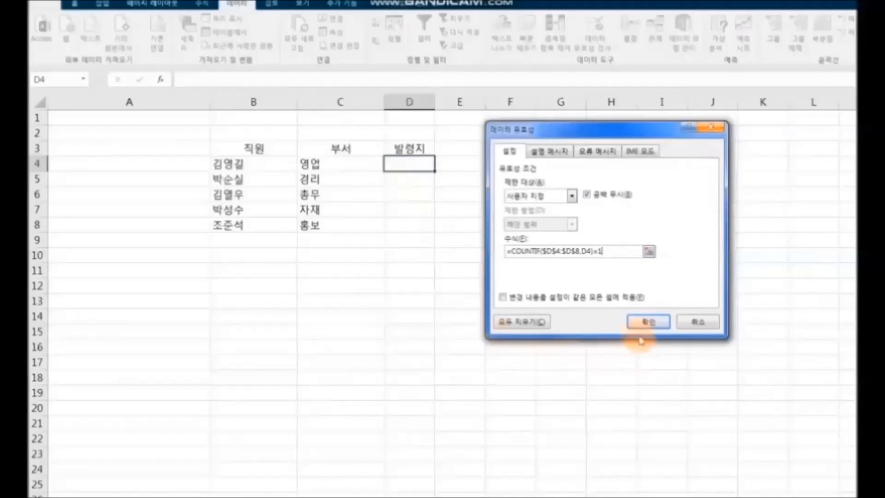
Apply the rule, enter 서울 in D4, and replace the rejected duplicate in D5 with 부산.
click(644, 324)
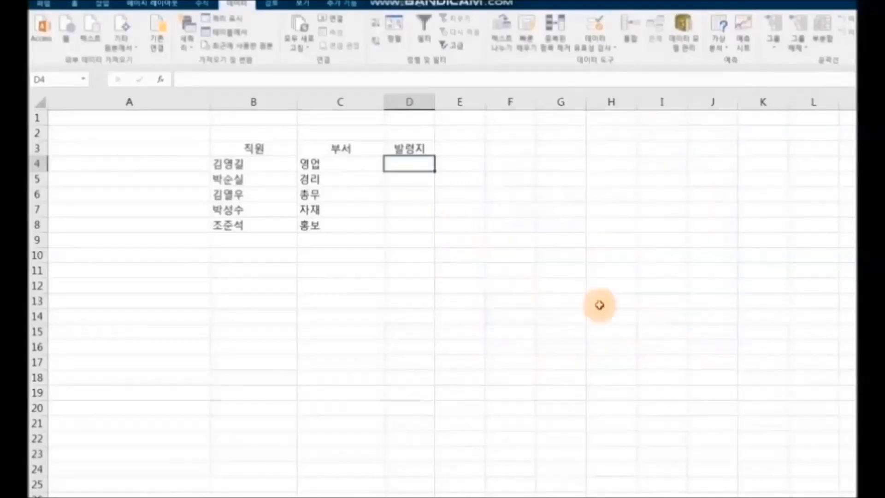
text(서울)
key(Return)
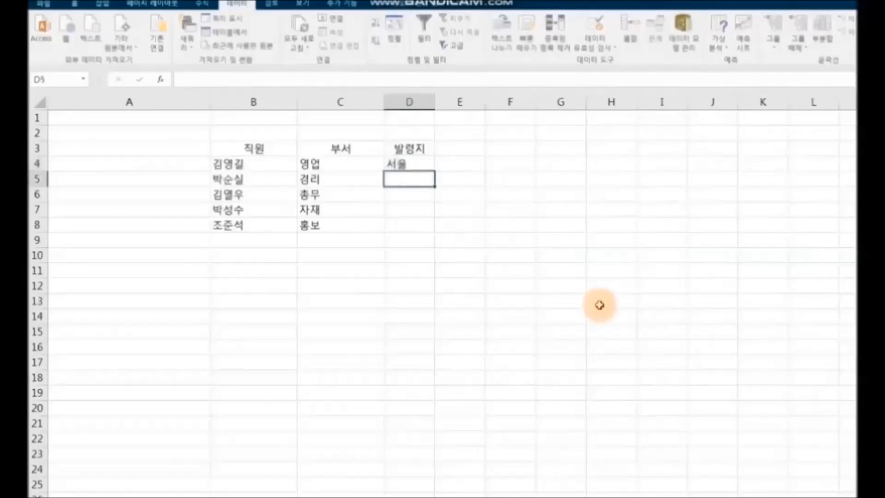
text(서울)
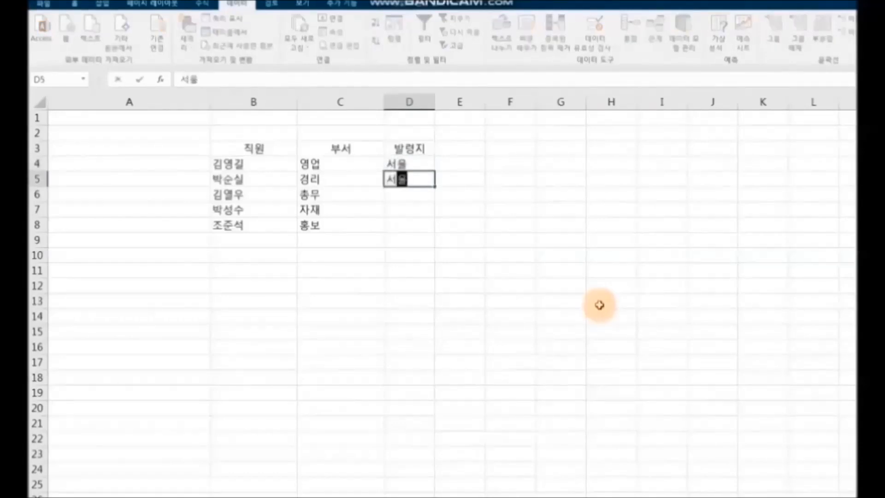
key(Return)
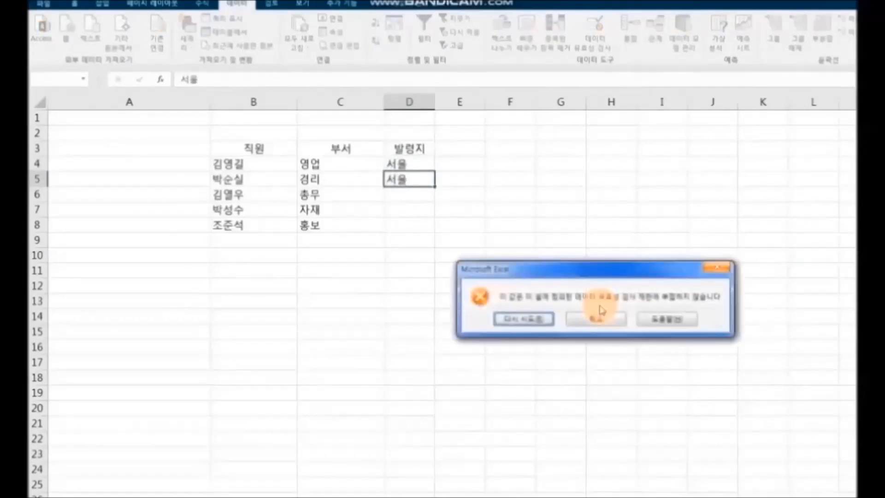
click(529, 322)
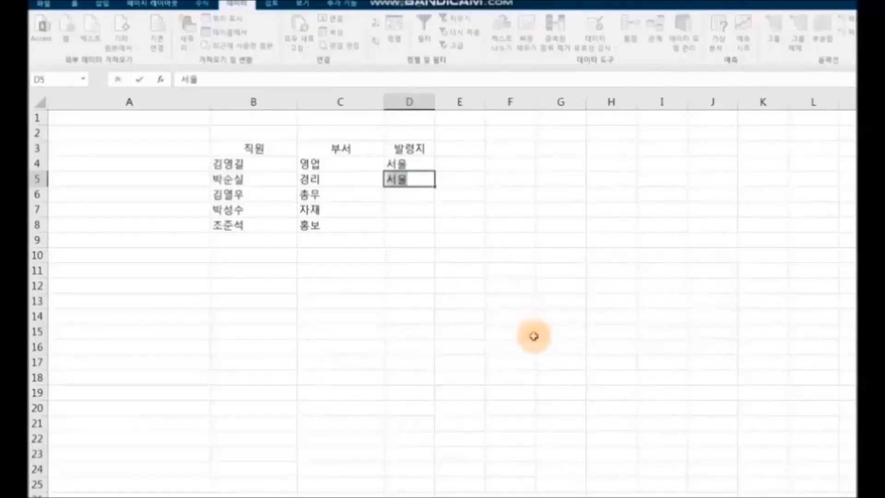
text(부시)
key(Return)
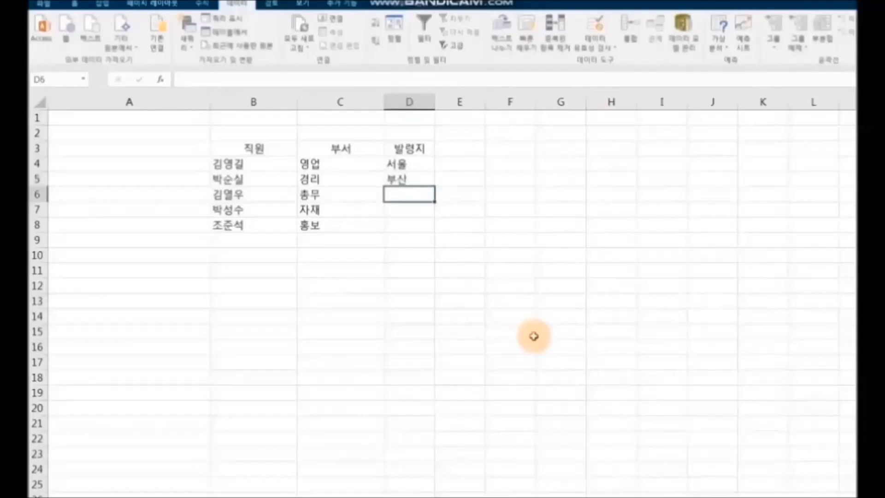
Enter 광주, 전주 and 강릉 in D6–D8, retrying each rejected duplicate.
text(광주)
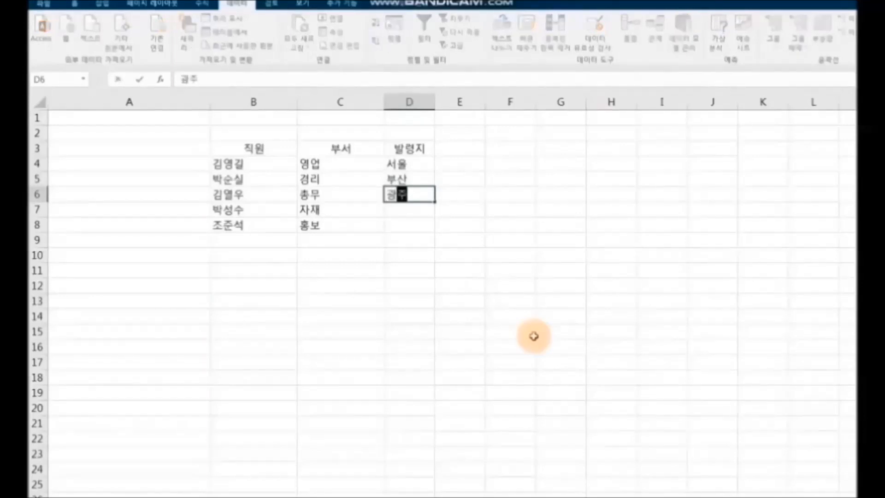
key(Return)
text(광주)
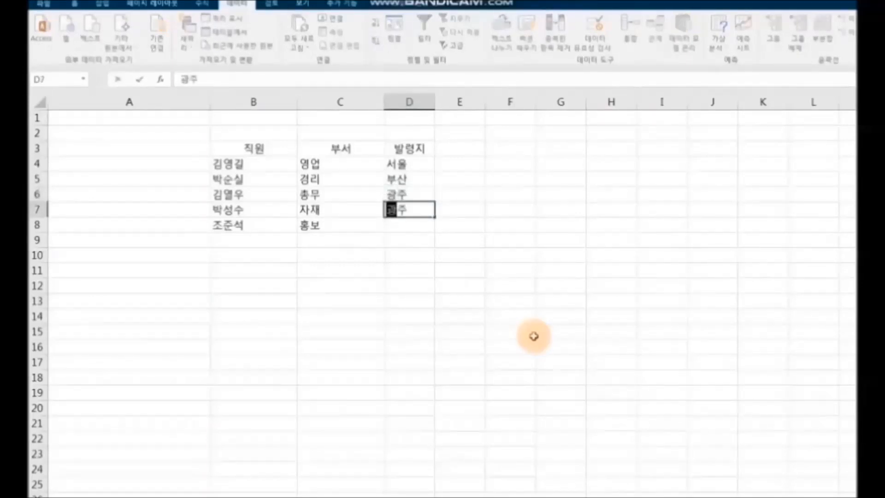
key(Return)
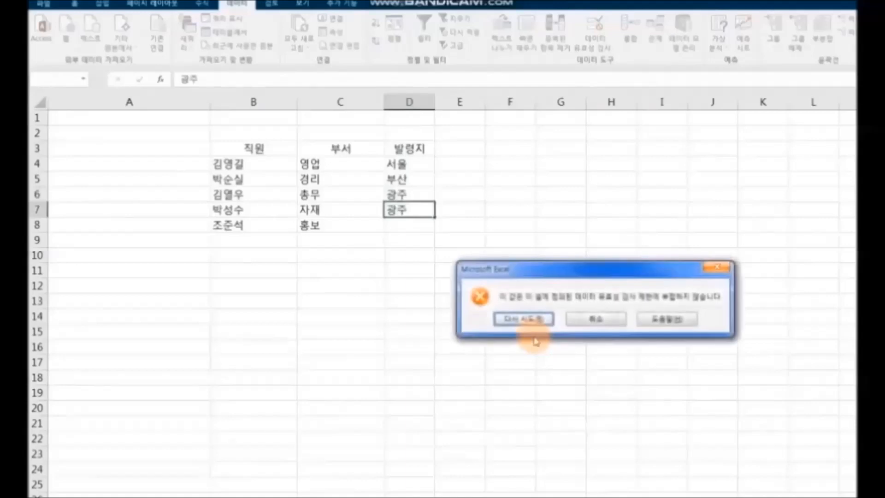
click(533, 319)
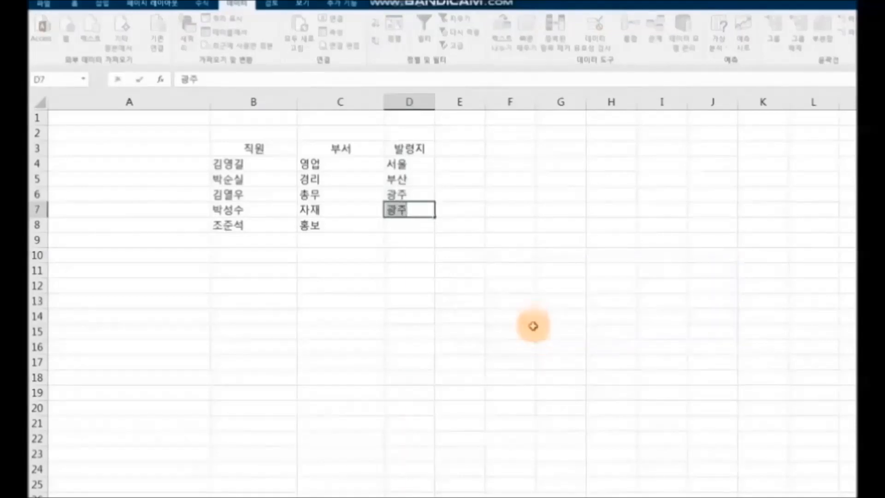
text(전주)
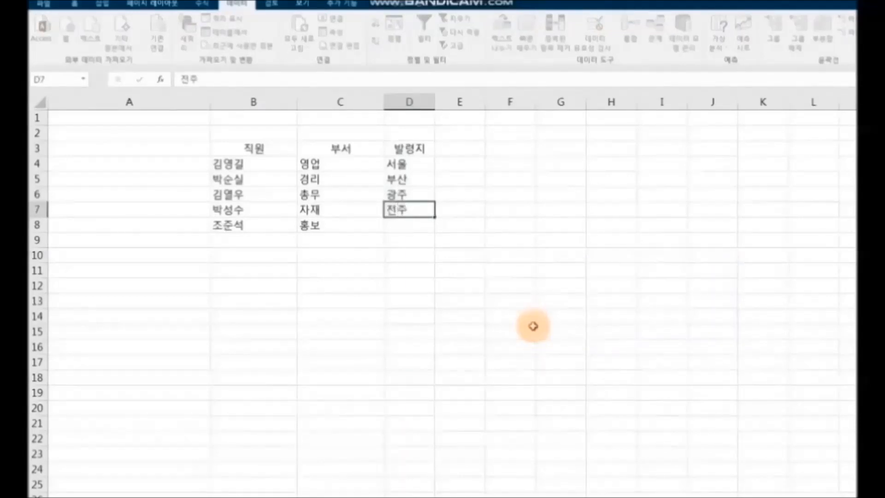
key(Return)
text(전주)
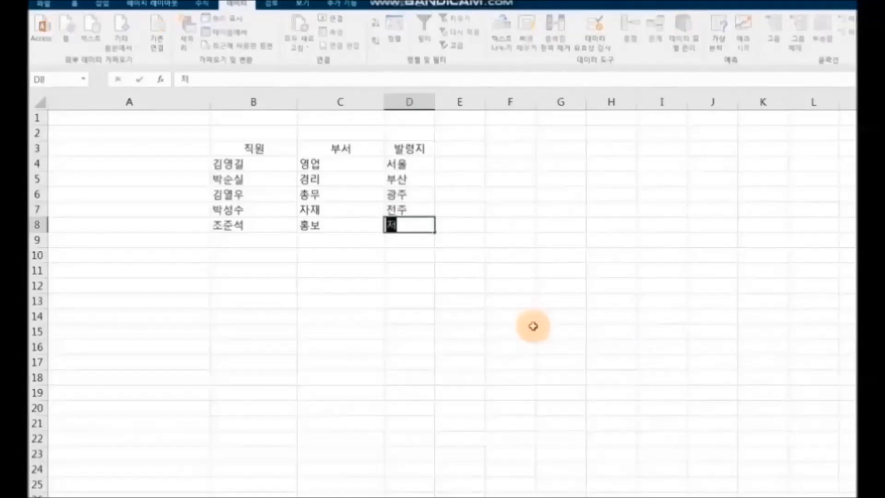
key(Return)
click(534, 328)
text(강릉)
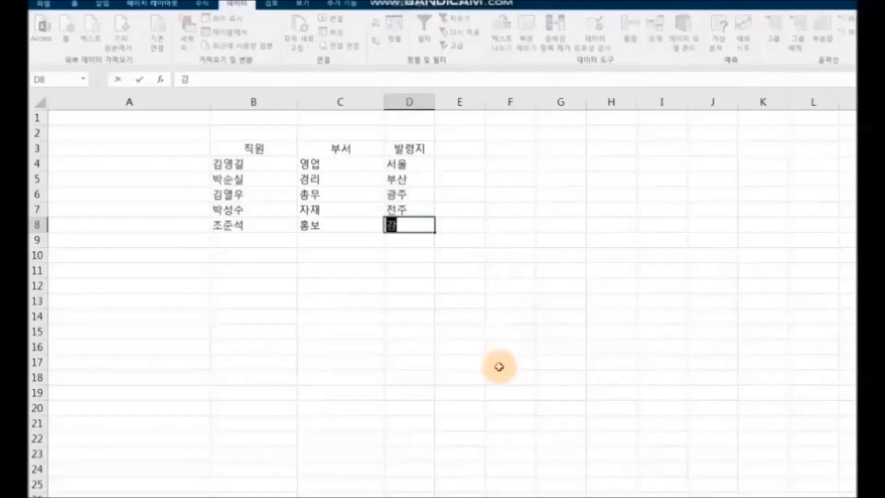
click(486, 363)
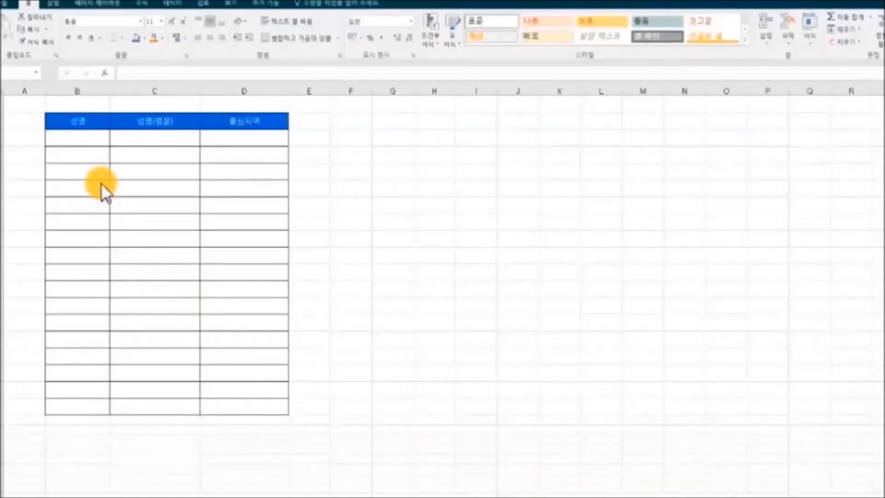
Select the 성명, 성명(영문) and 출신지역 column ranges, then start editing cell B3.
click(79, 136)
drag(78, 137, 78, 345)
click(152, 139)
drag(152, 139, 175, 331)
drag(235, 142, 241, 373)
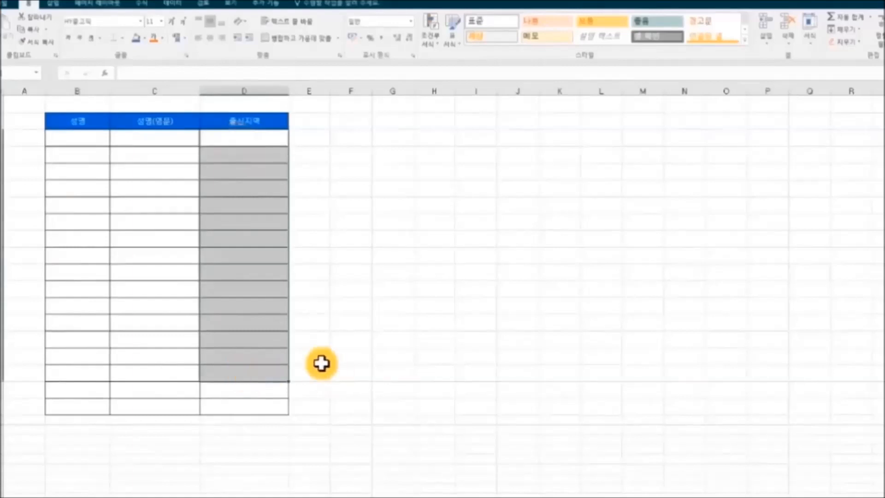
click(74, 143)
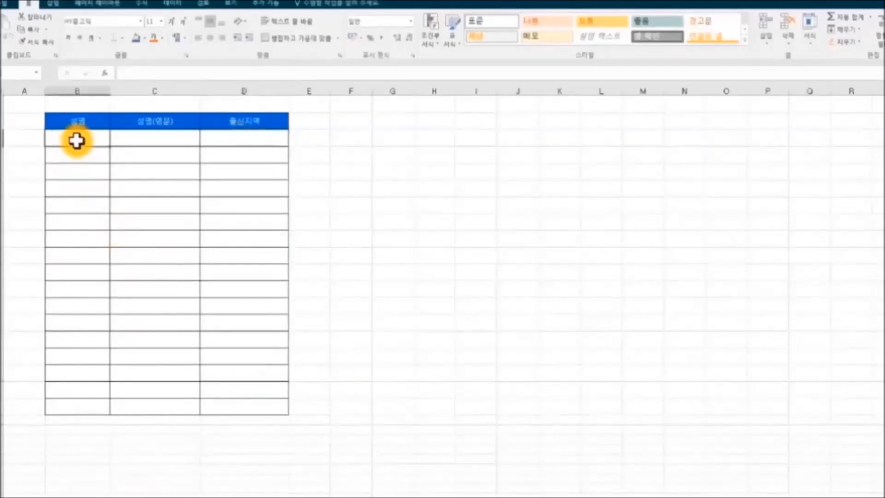
click(134, 139)
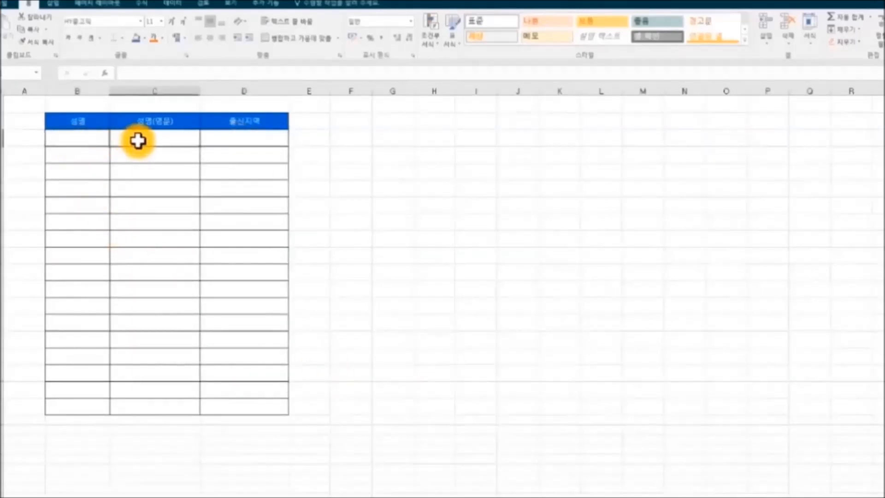
click(207, 142)
click(82, 143)
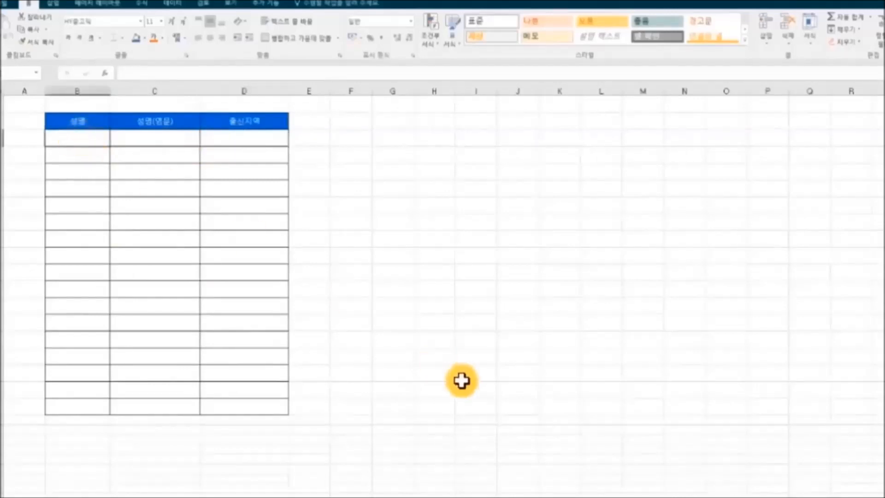
key(F2)
Fill row 3 with a Korean name, its romanized English spelling, and region 경기도.
text(조성ㅅ)
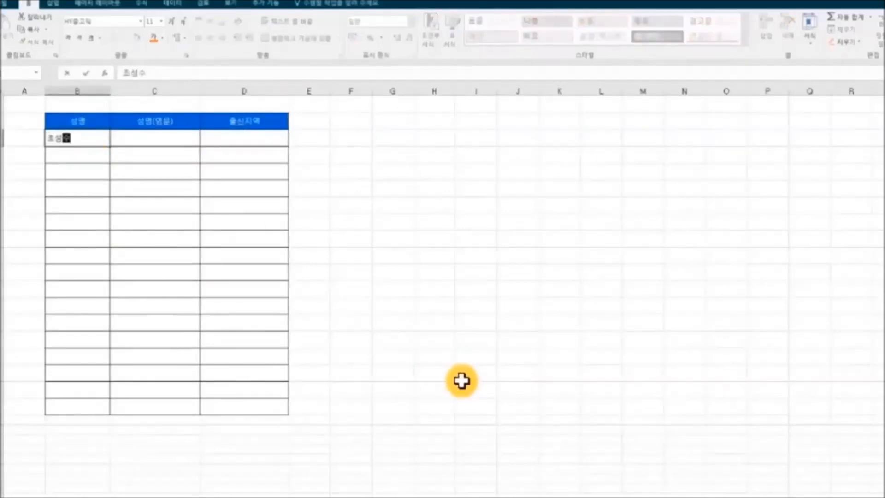
key(Tab)
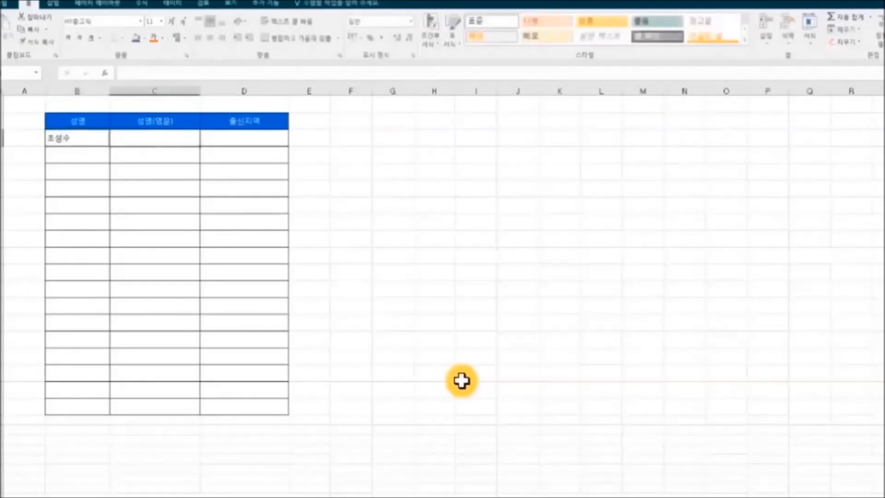
text(Cho)
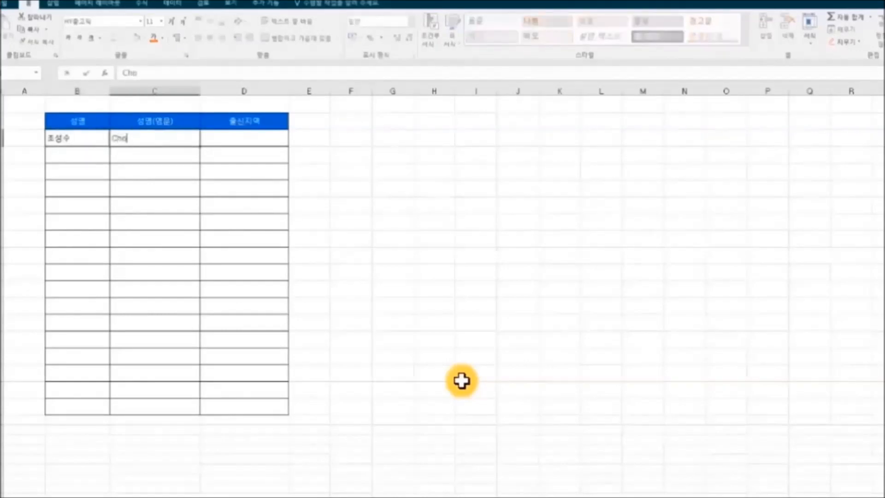
text( sung soo)
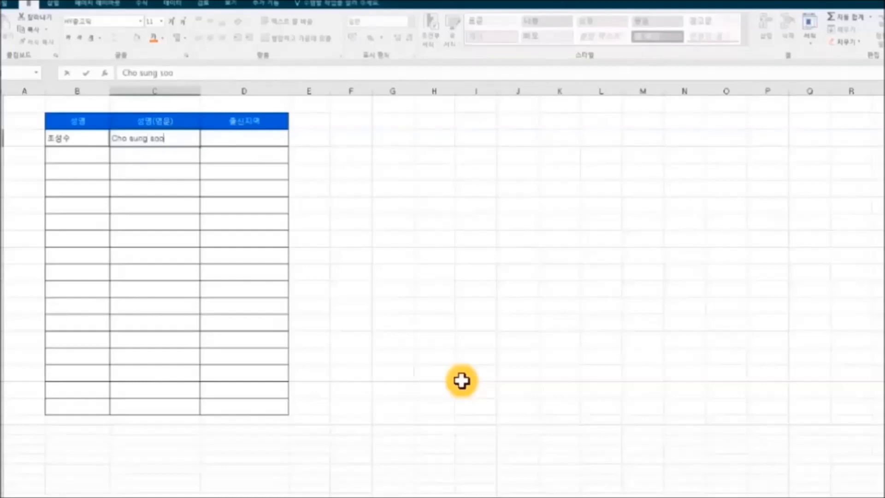
key(Tab)
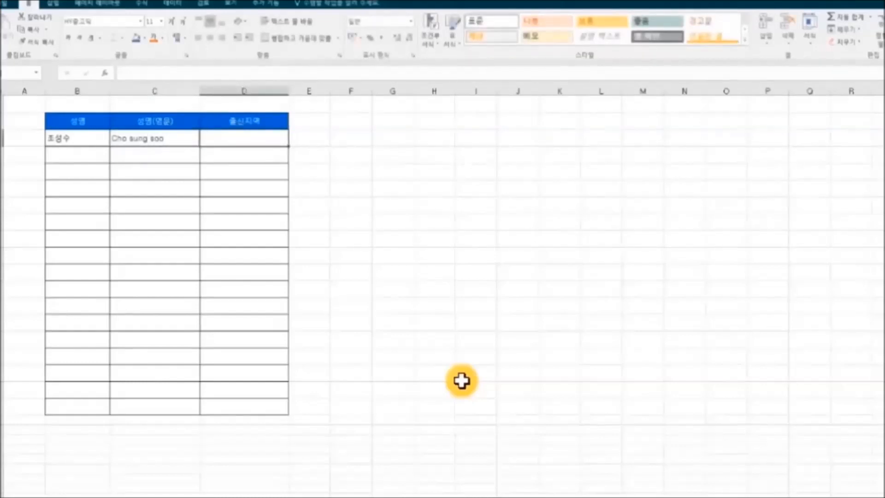
text(경기도)
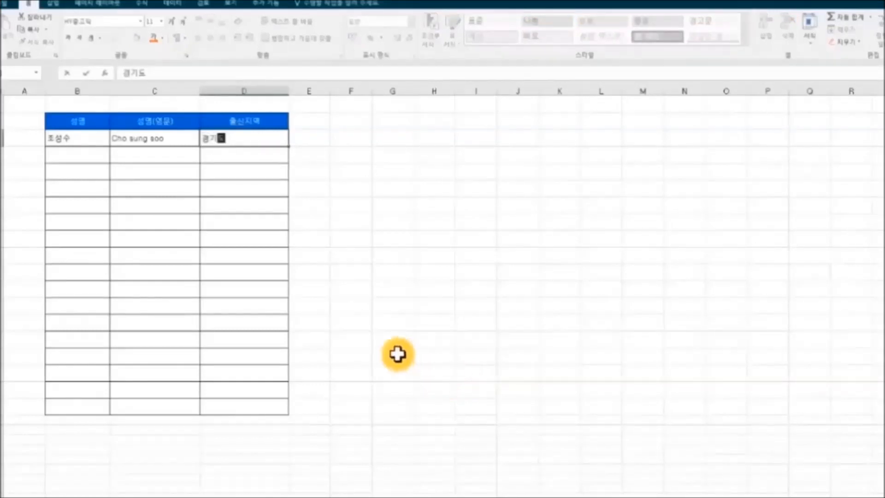
click(79, 157)
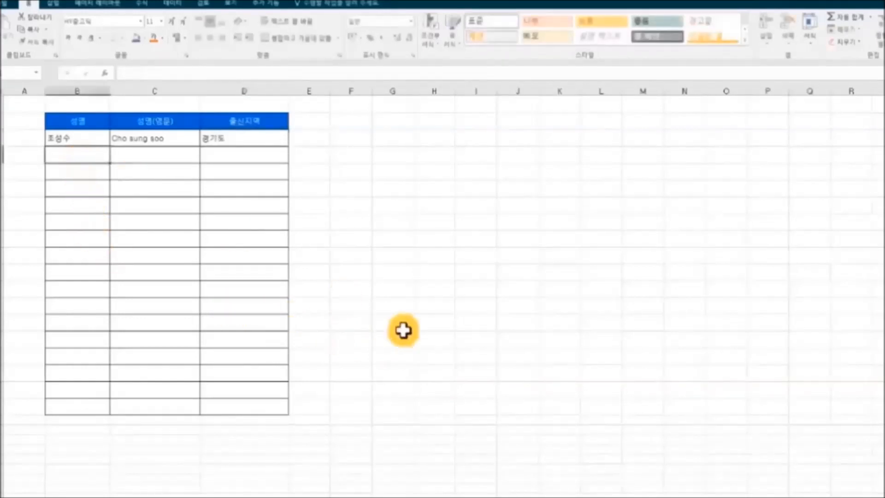
Fill row 4 with another Korean name, its English spelling, and region 서울.
text(김무성)
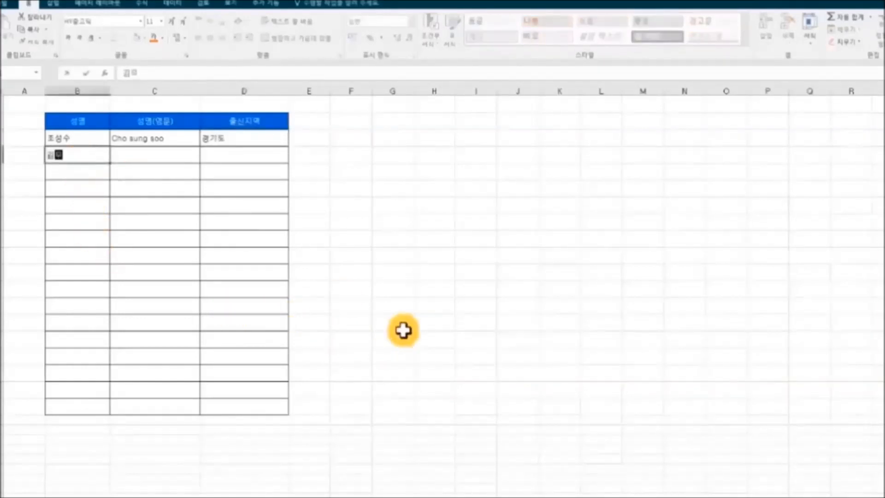
key(Tab)
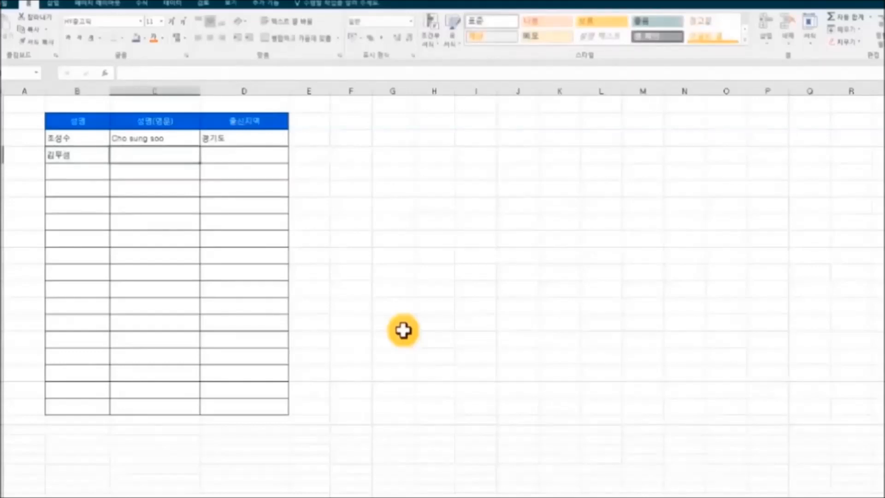
text(K)
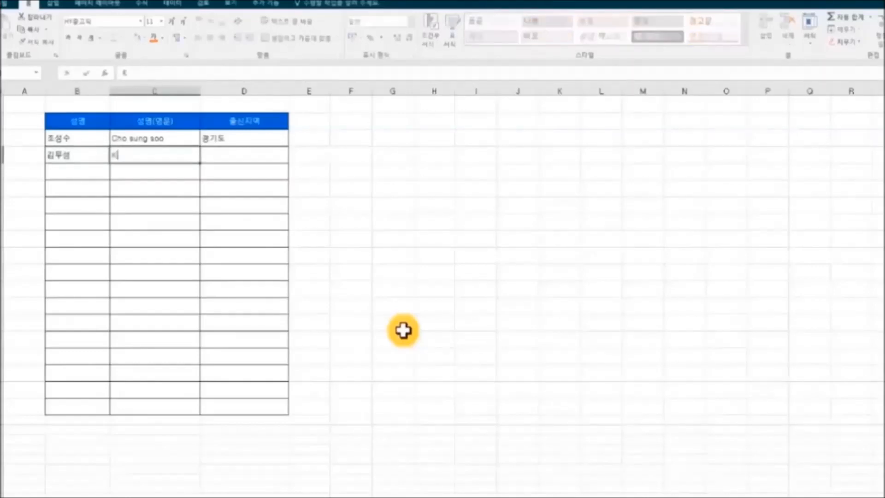
text(im moo sung)
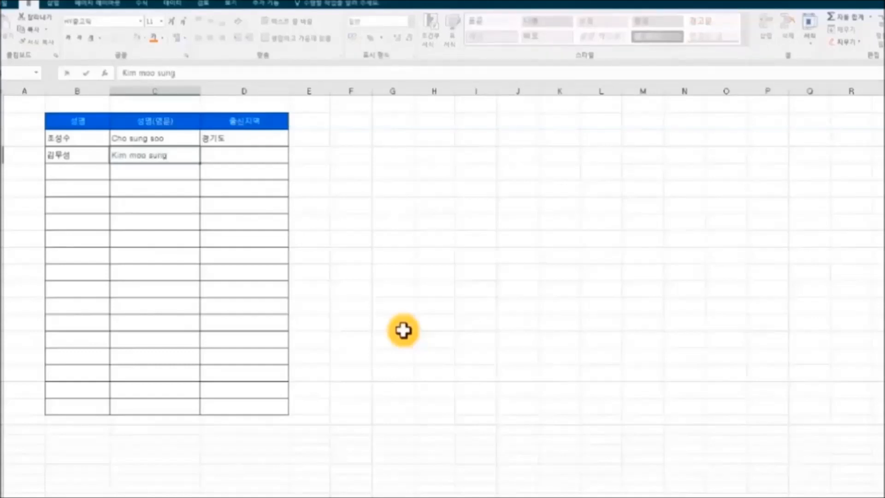
key(Tab)
text(서울)
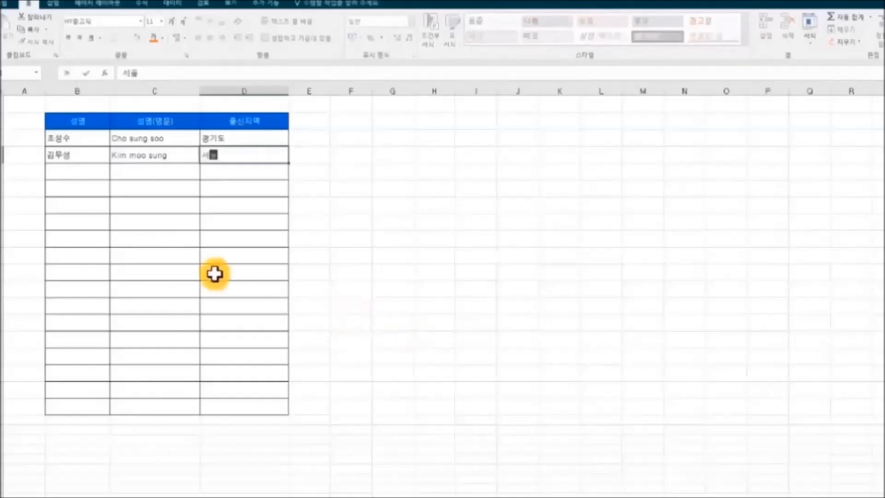
click(79, 172)
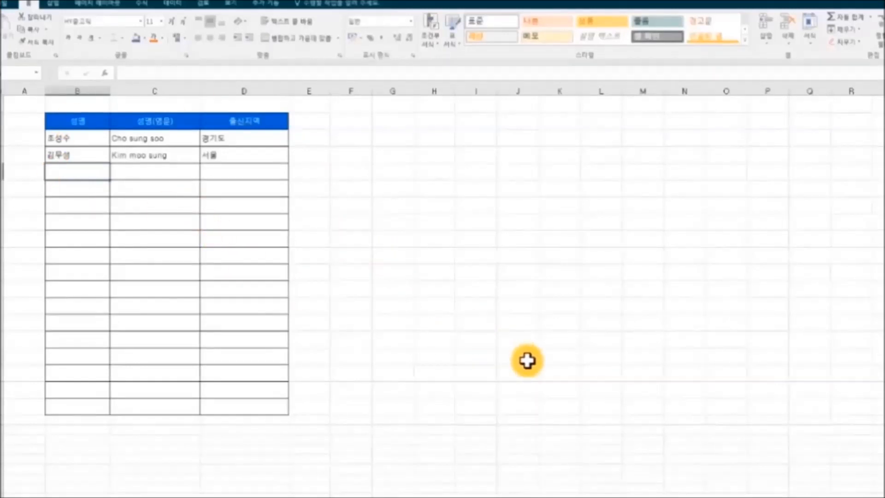
Delete the sample entries in B3:D4, step through columns B–D, and return to B3.
drag(60, 138, 232, 161)
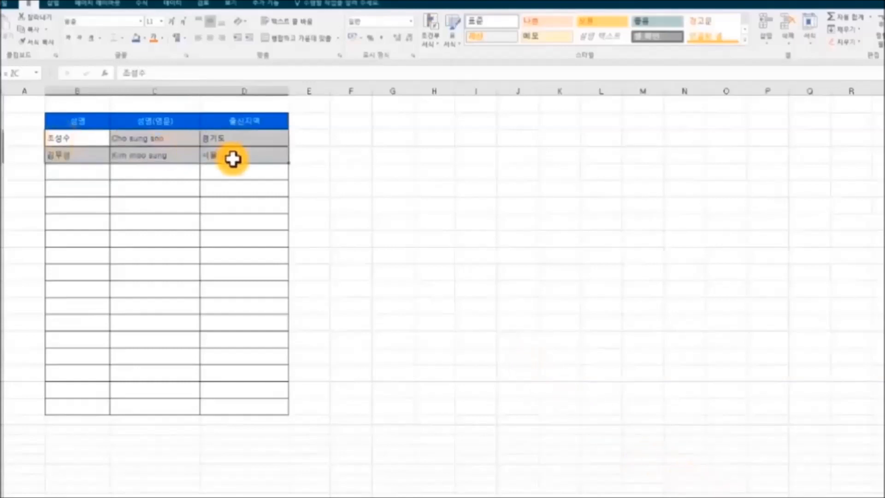
key(Delete)
click(456, 223)
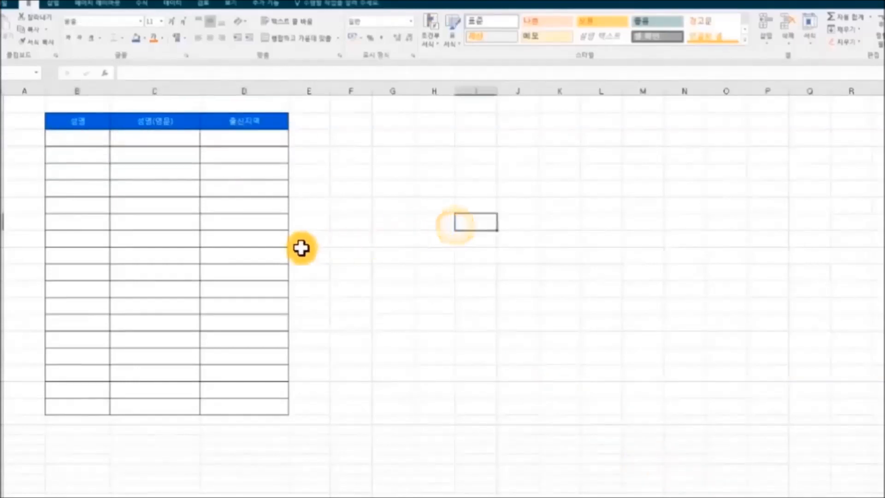
click(76, 89)
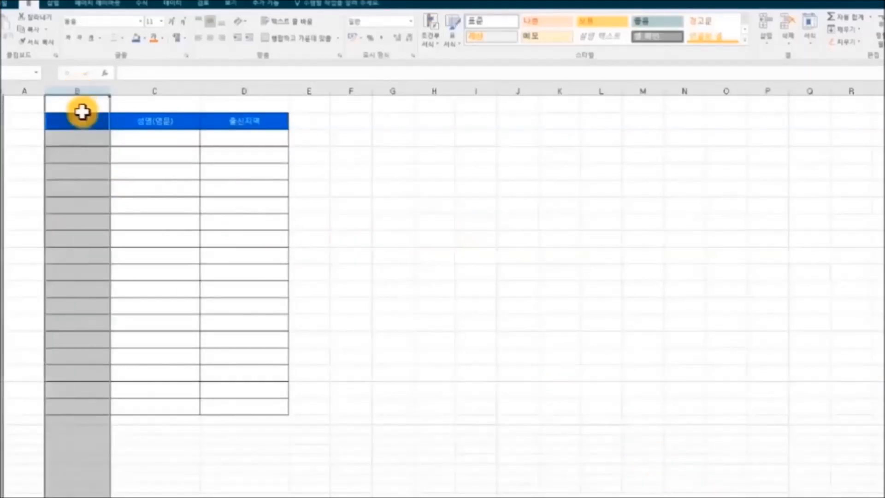
click(155, 90)
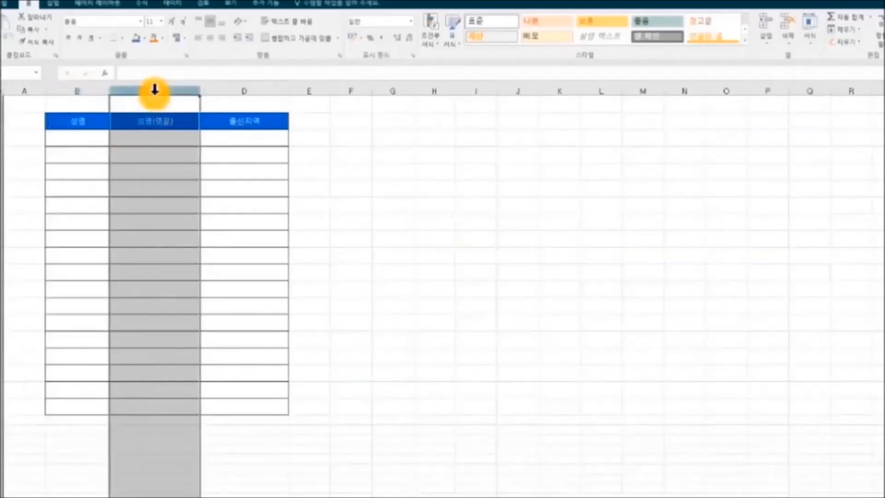
click(253, 91)
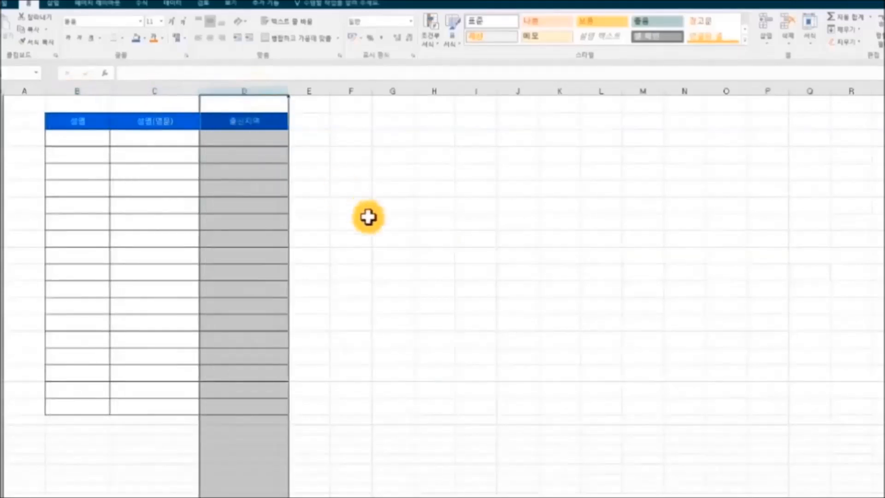
click(81, 138)
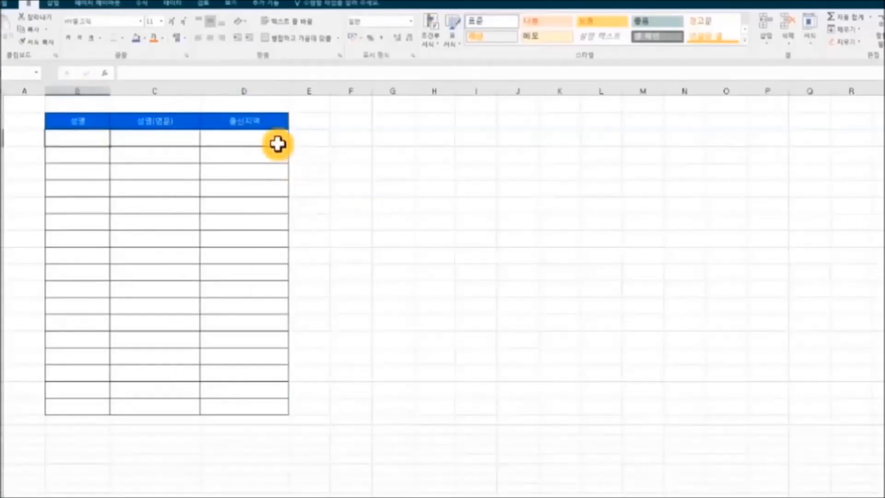
click(172, 5)
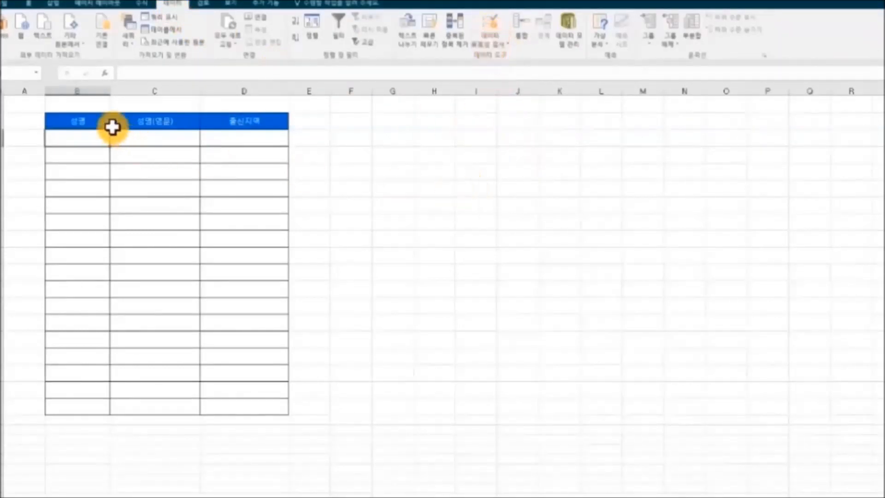
Set column B's Data Validation IME mode to 한글 (Korean).
click(79, 91)
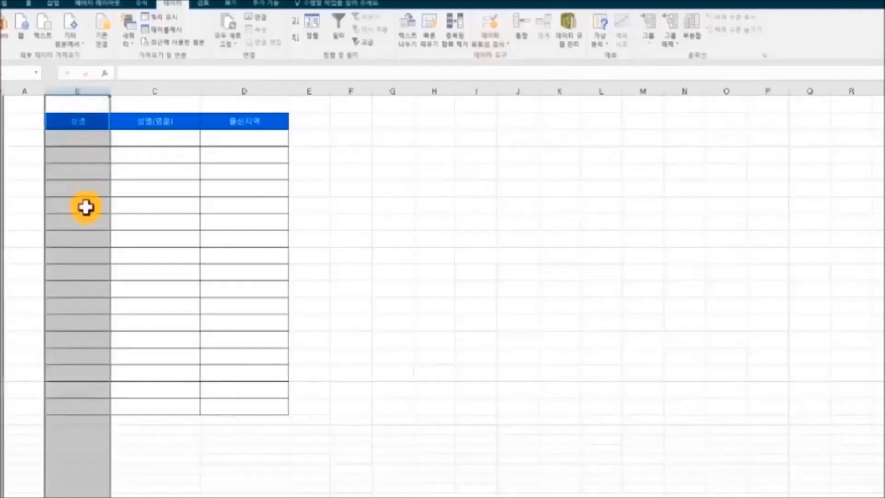
click(500, 44)
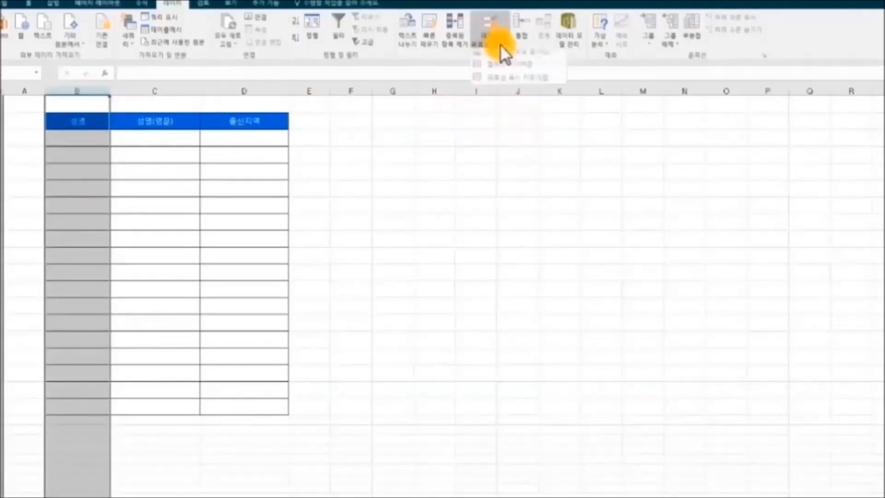
click(549, 55)
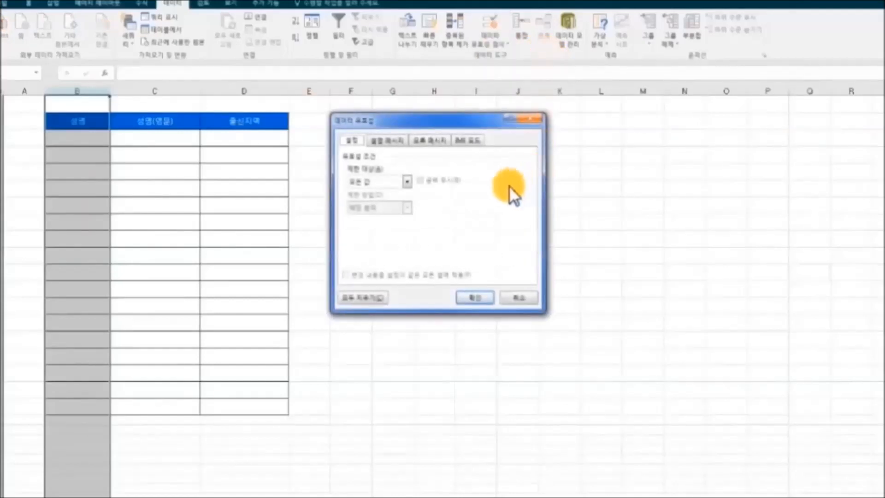
click(472, 140)
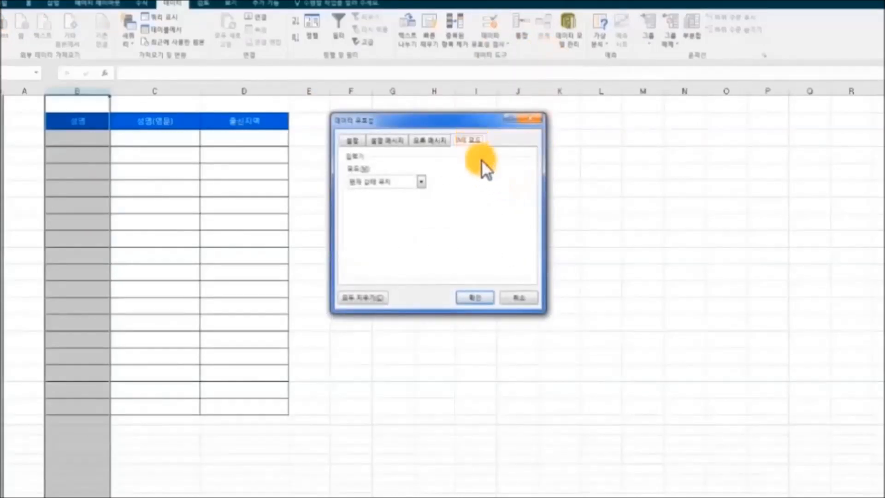
click(423, 182)
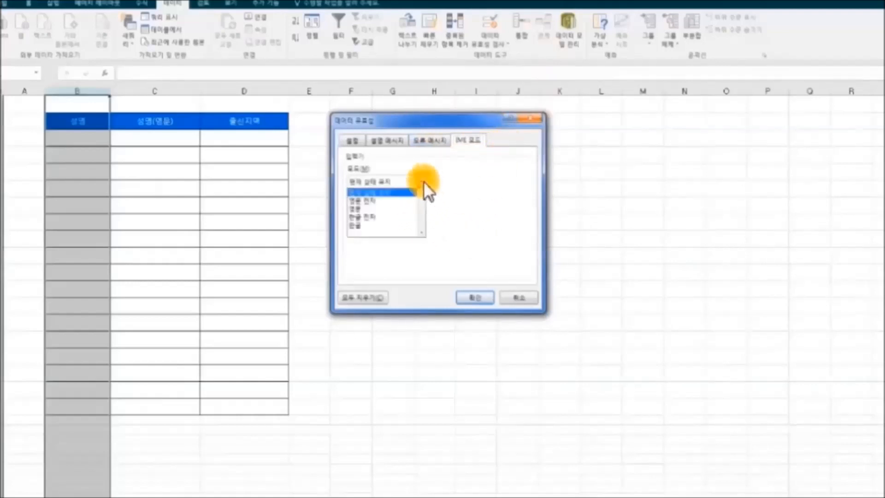
click(400, 226)
click(469, 294)
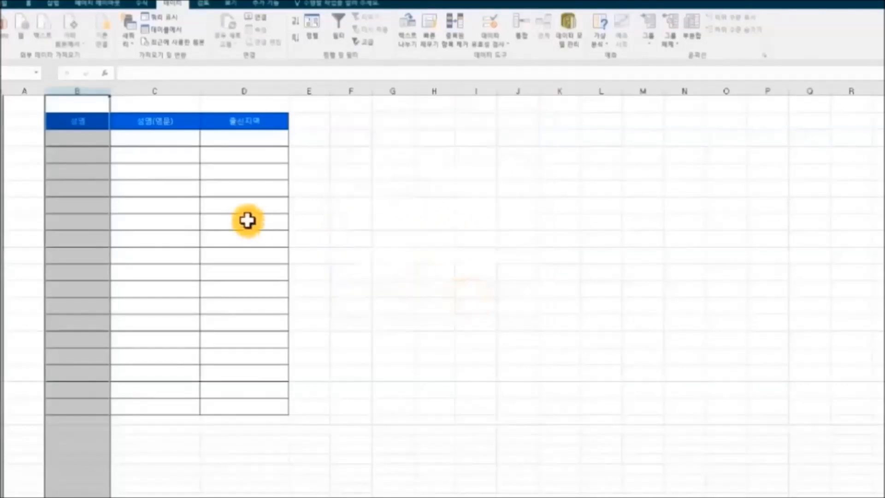
Set column C's Data Validation IME mode to English.
click(164, 94)
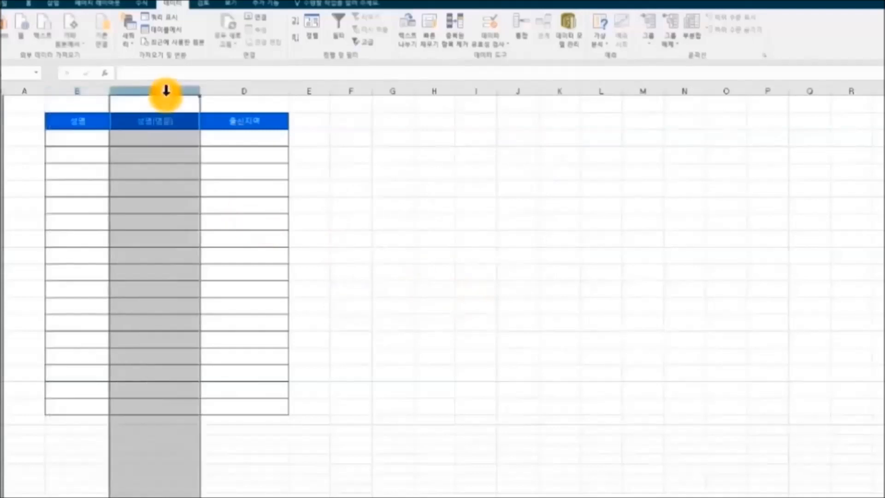
click(501, 41)
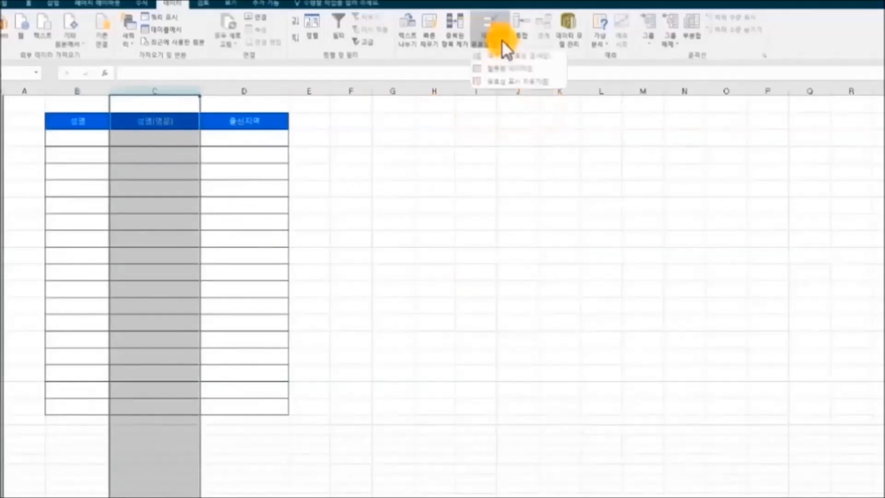
click(533, 58)
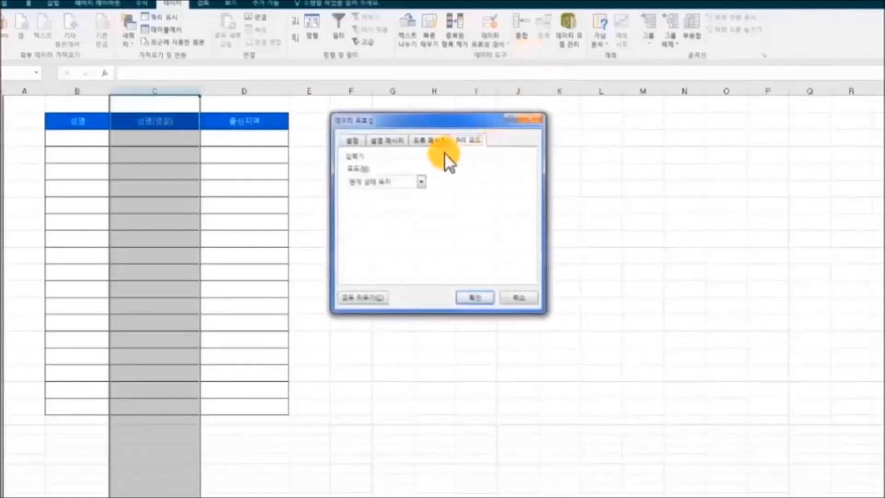
click(421, 181)
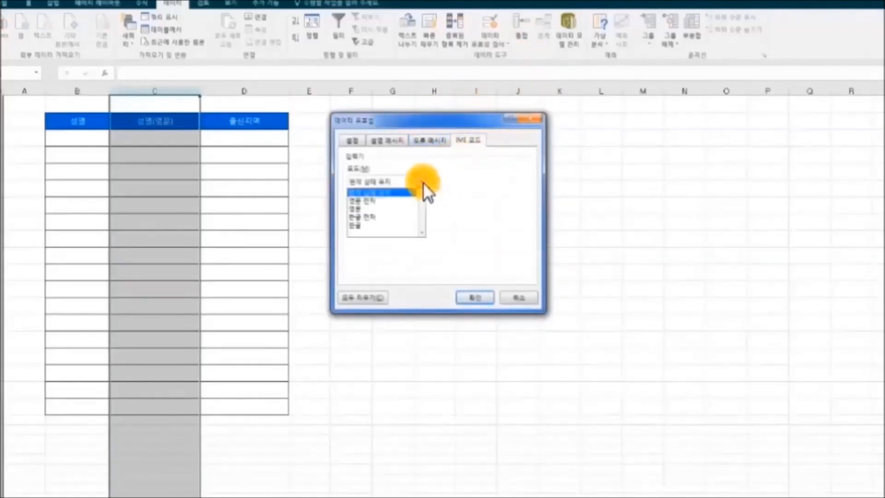
click(399, 209)
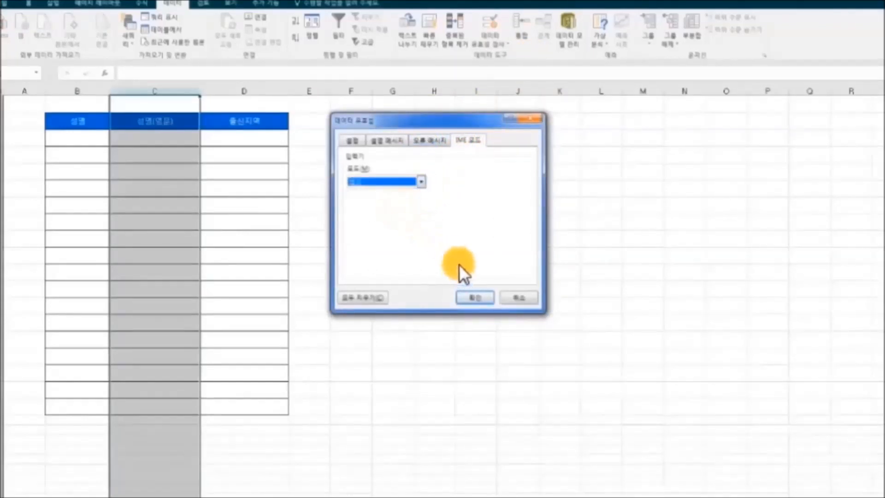
click(473, 297)
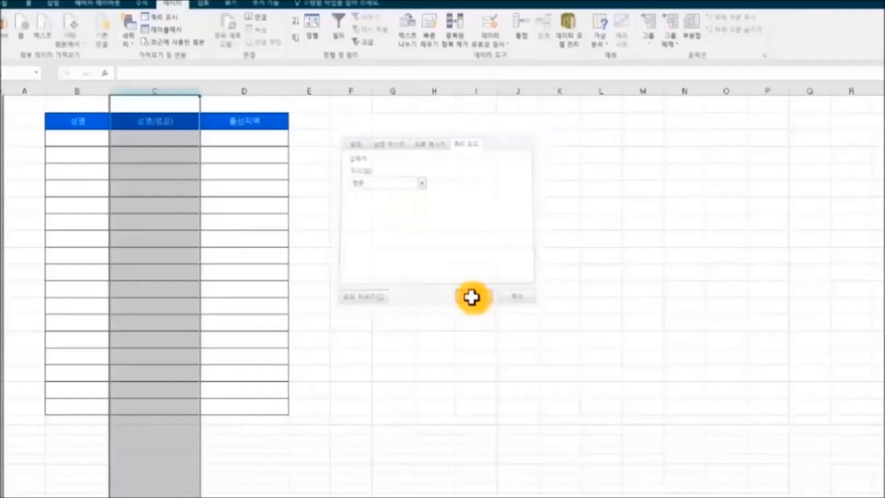
Set column D's IME mode to 한글 (Korean), then deselect the column.
click(253, 92)
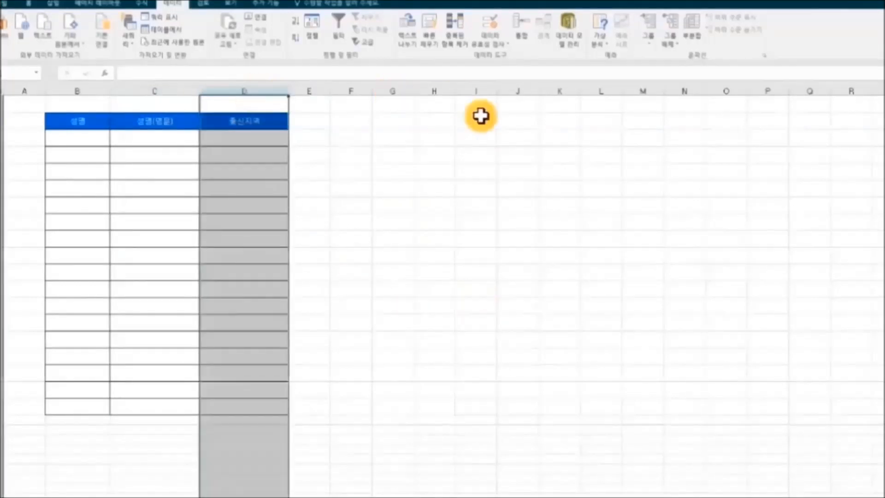
click(497, 43)
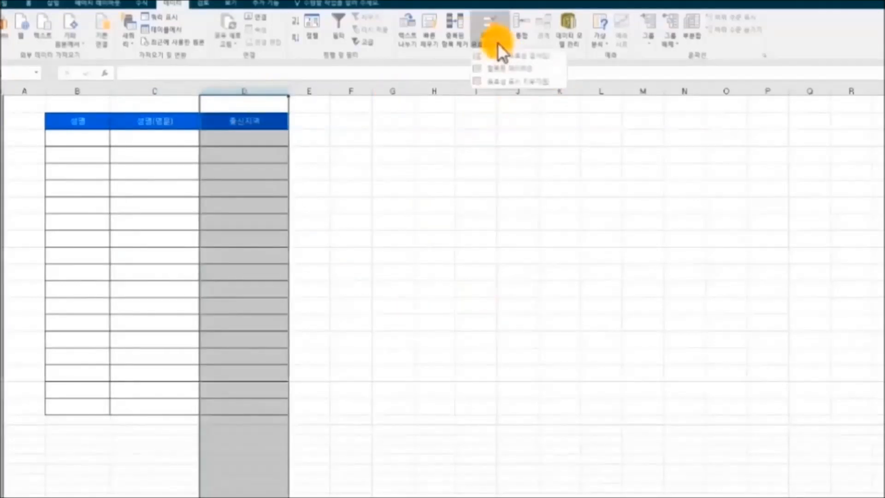
click(541, 57)
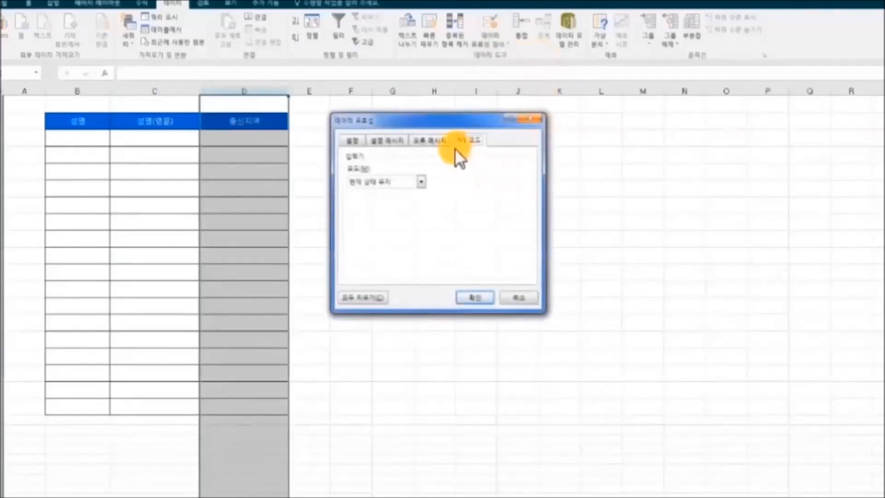
click(422, 180)
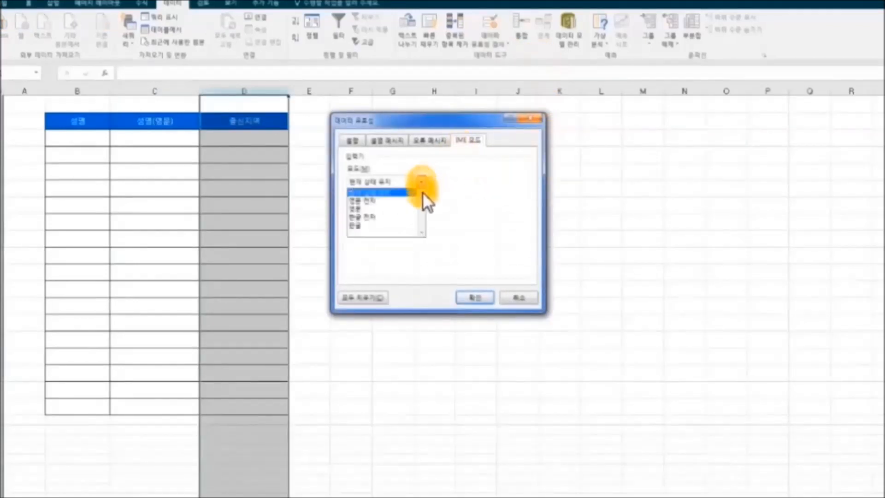
click(394, 224)
click(474, 297)
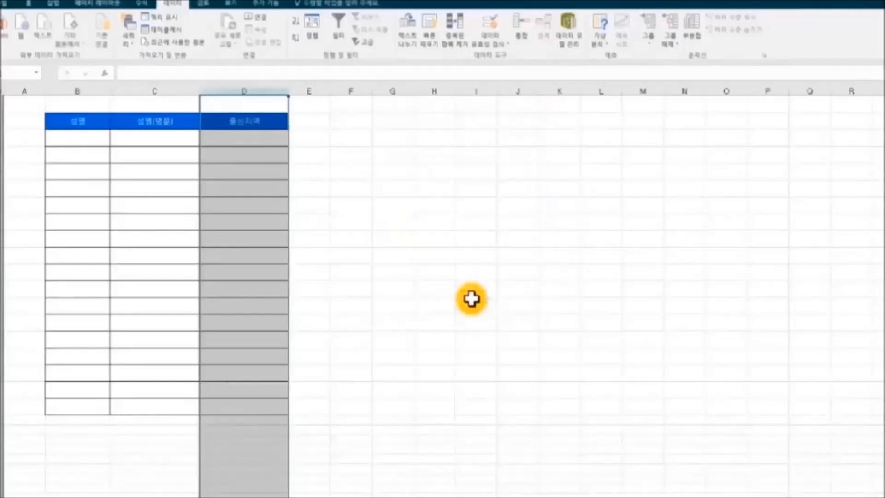
click(521, 306)
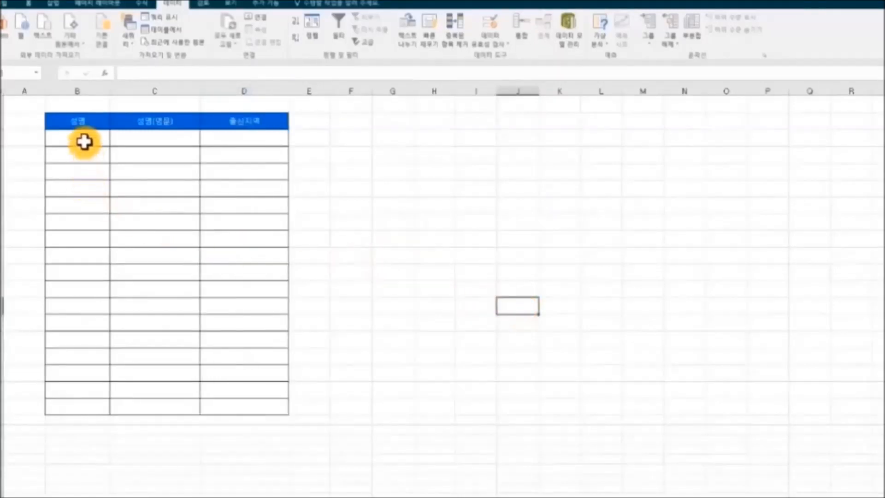
Select the B–D data range and enter row one: a Korean name, its English spelling, and 경기도.
drag(78, 143, 231, 407)
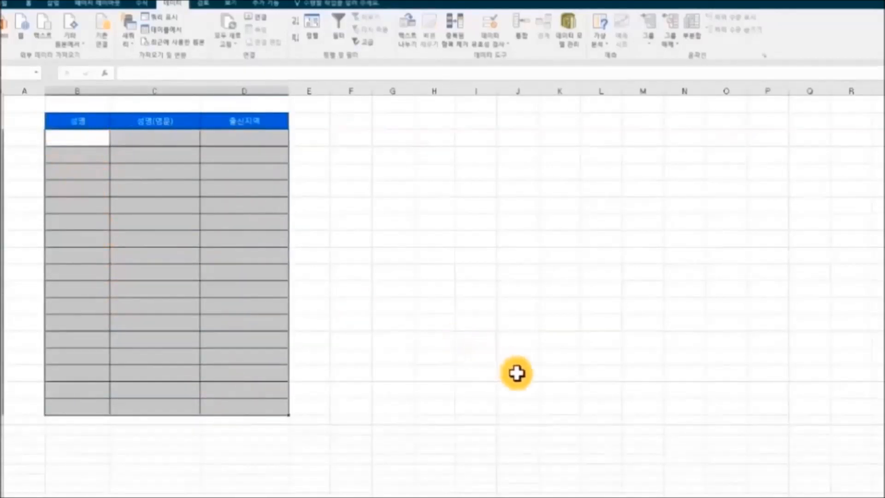
text(조성수)
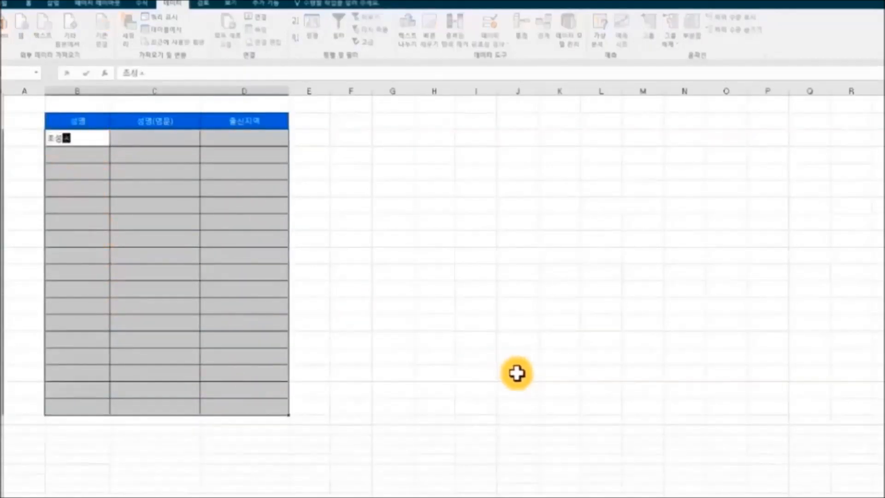
key(Tab)
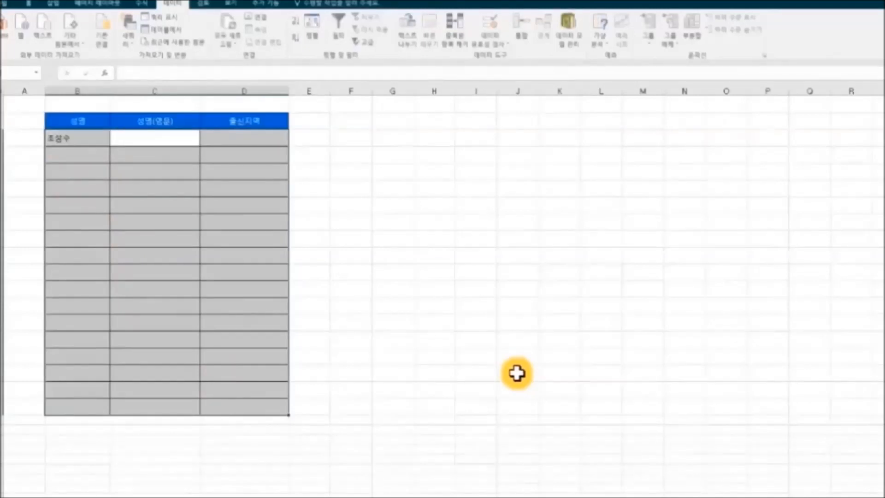
text(Ch)
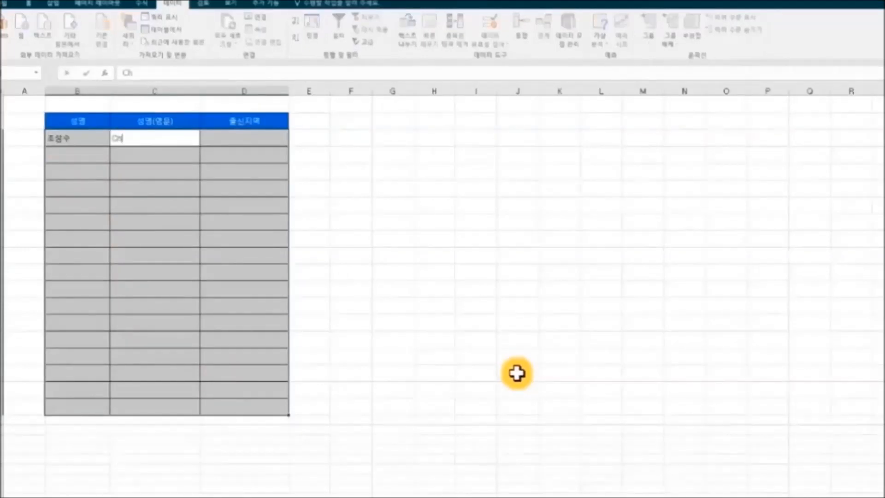
text(o sung )
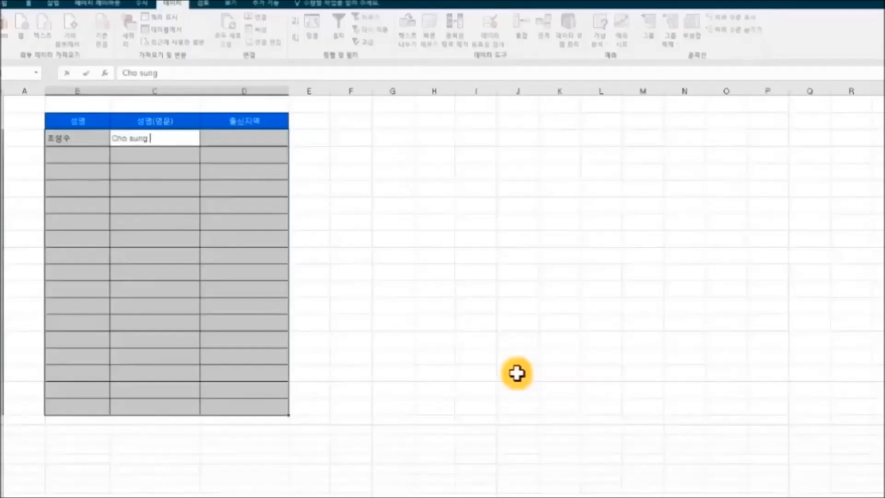
text(soo)
key(Tab)
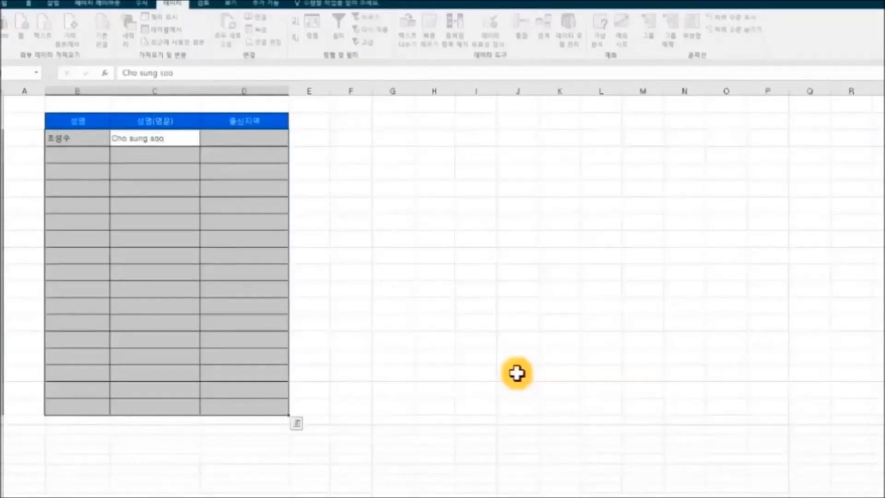
text(경기도)
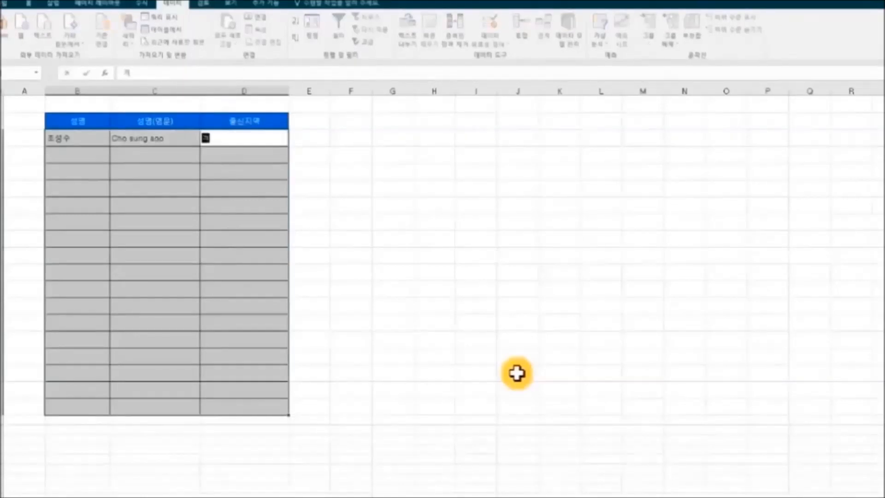
key(Return)
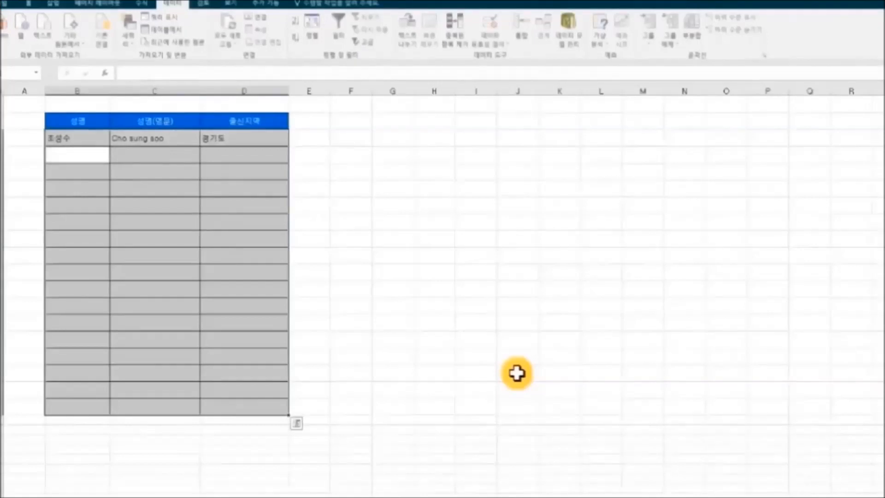
Enter row two: a Korean name, its corrected English spelling, and region 서울.
text(박성)
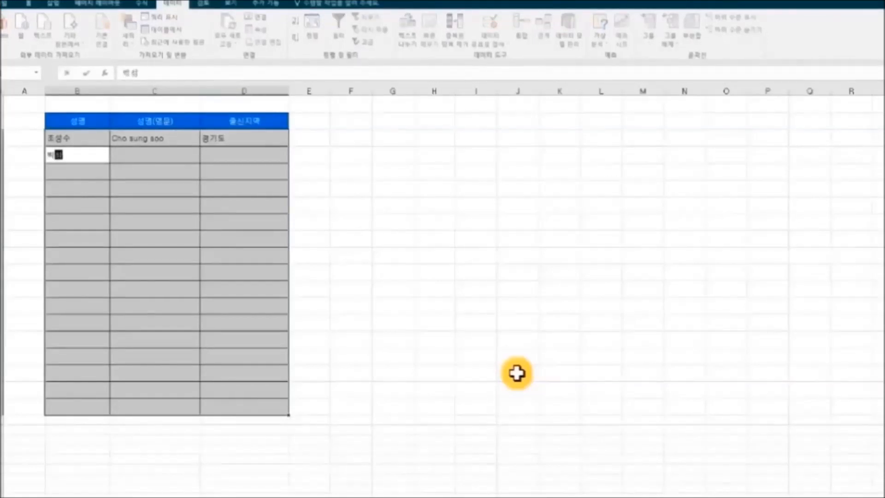
text(일)
key(Tab)
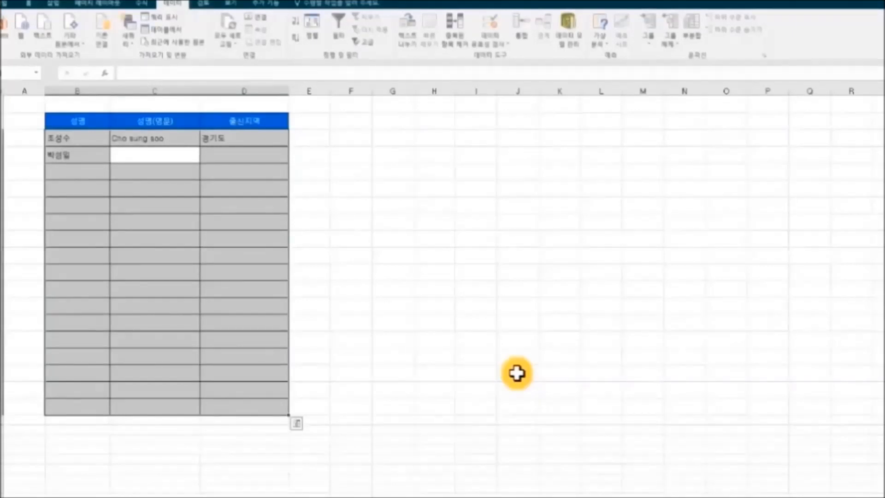
text(Pa)
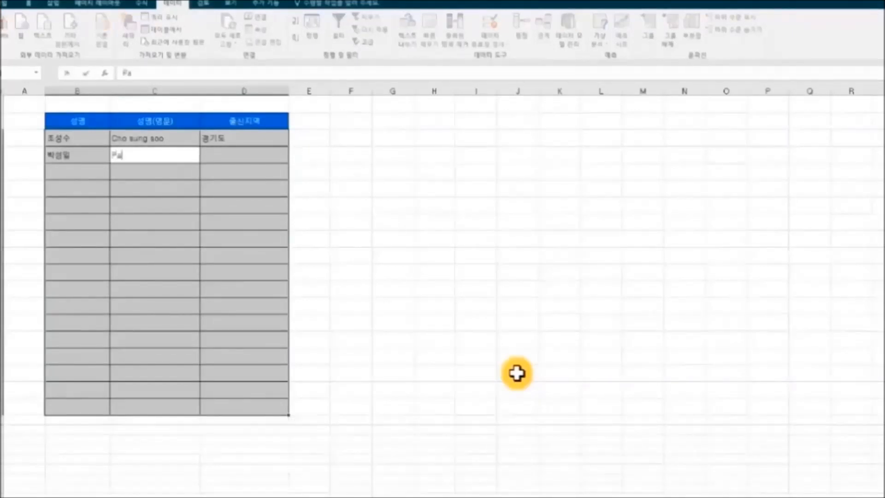
text(rk sung ill)
key(BackSpace)
key(BackSpace)
key(BackSpace)
text(Il)
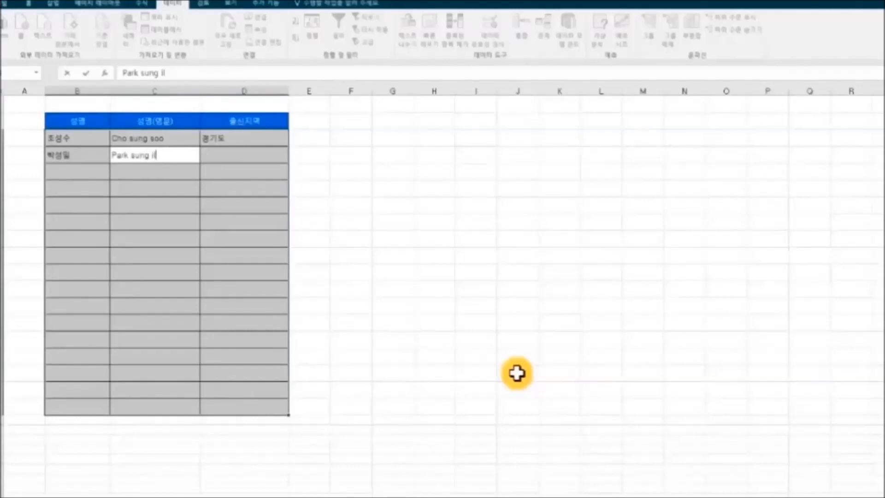
key(Tab)
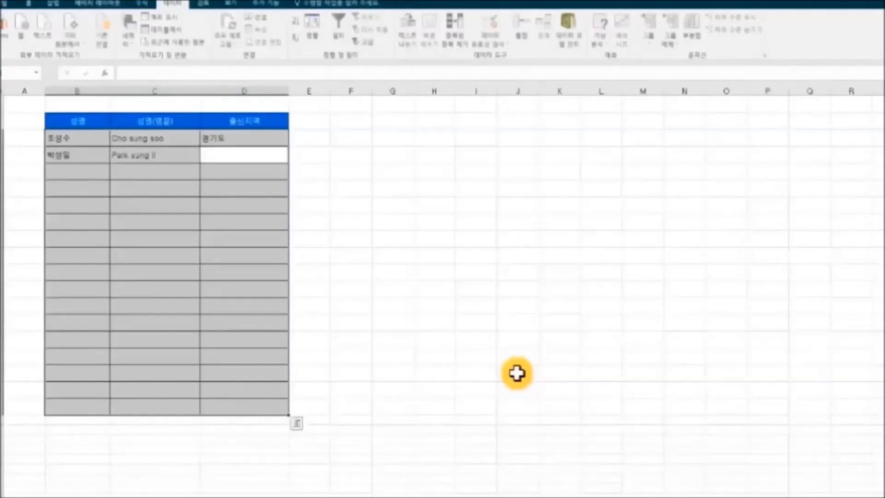
text(서울)
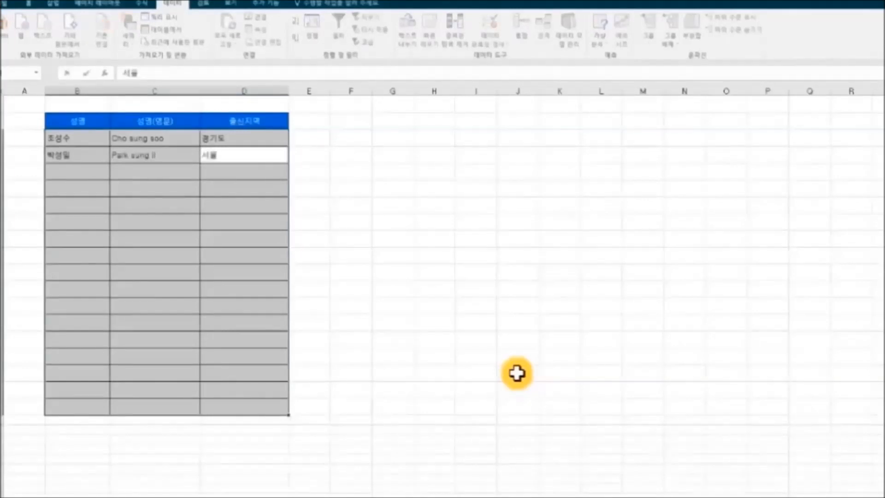
key(Return)
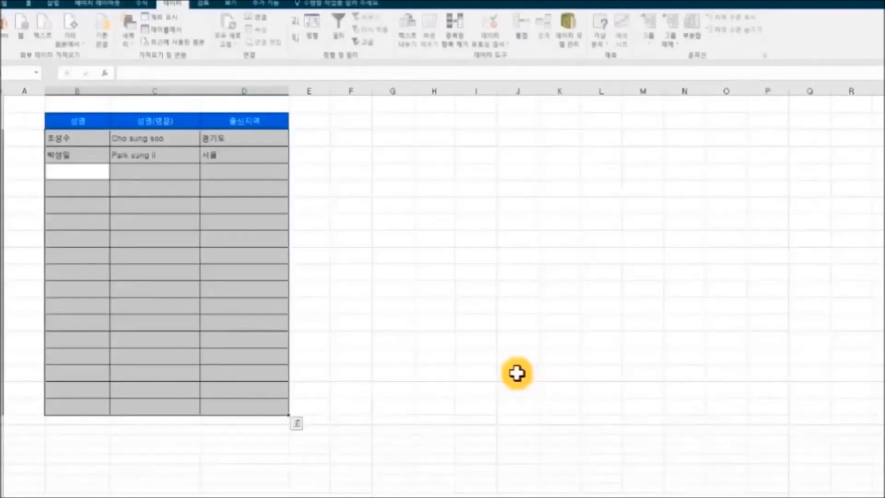
Enter row three: a Korean name, its English spelling, and region 서울, then deselect the table.
text(김무성)
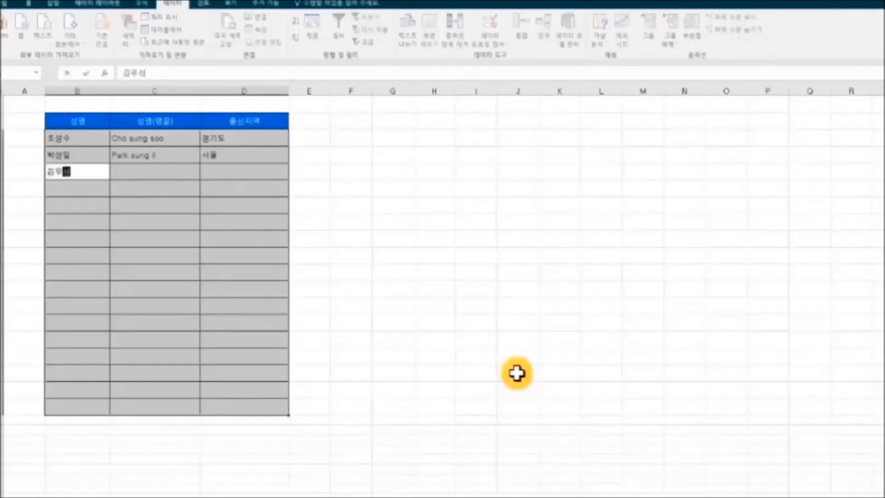
key(Tab)
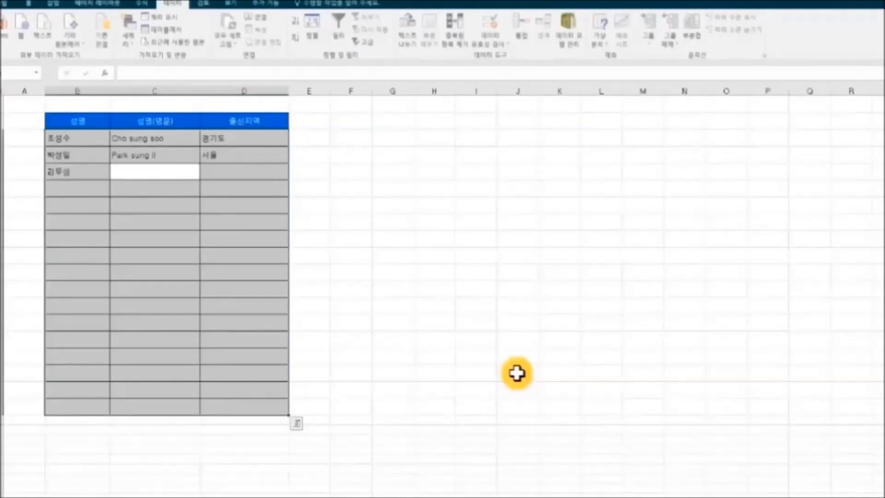
text(Kim)
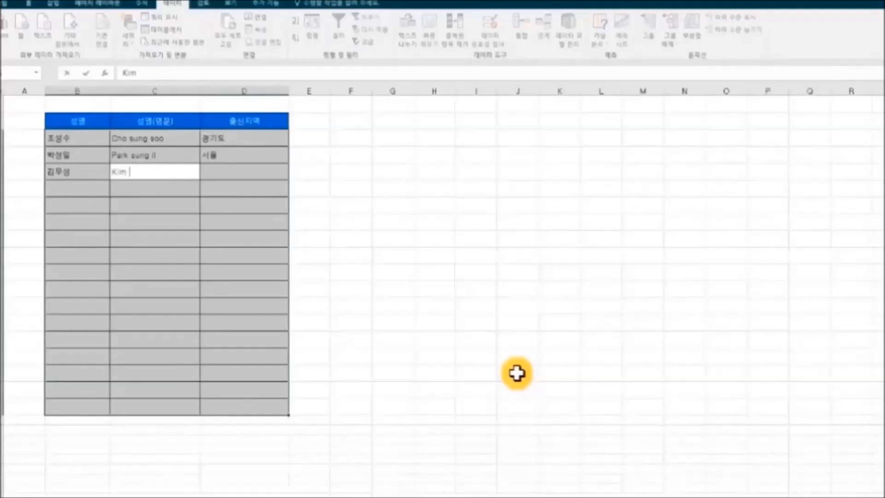
text( moo sung)
key(Tab)
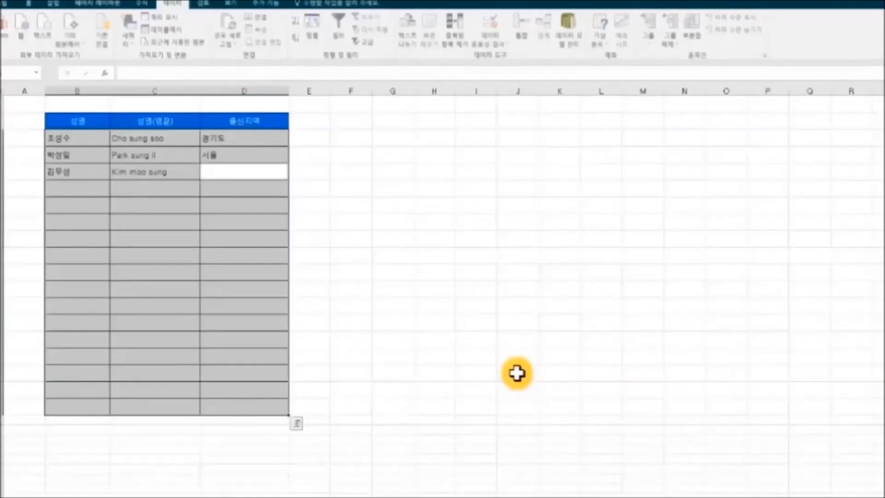
text(서울)
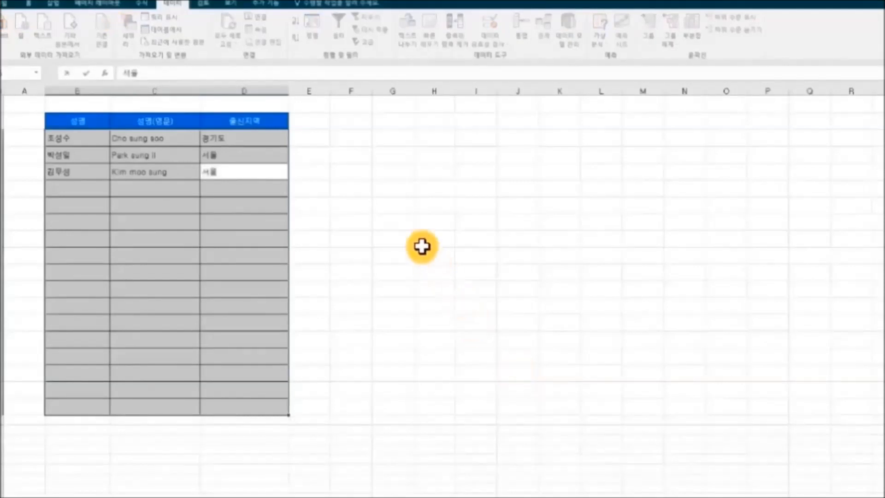
click(398, 231)
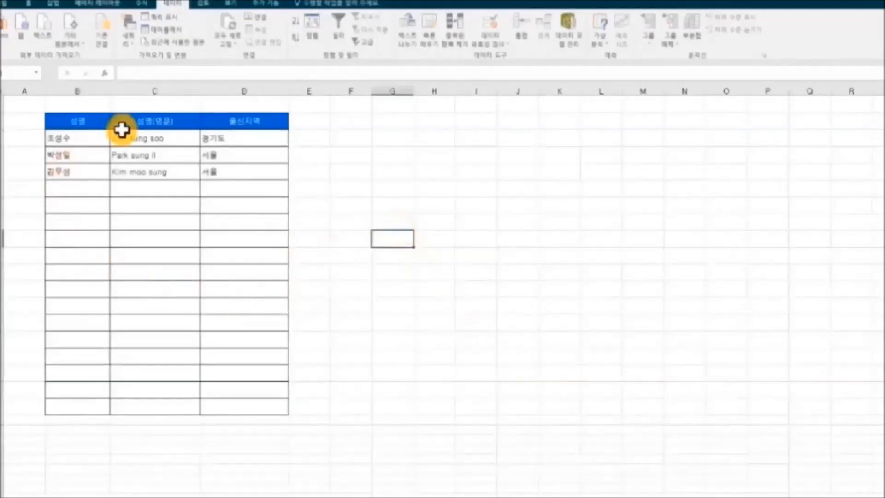